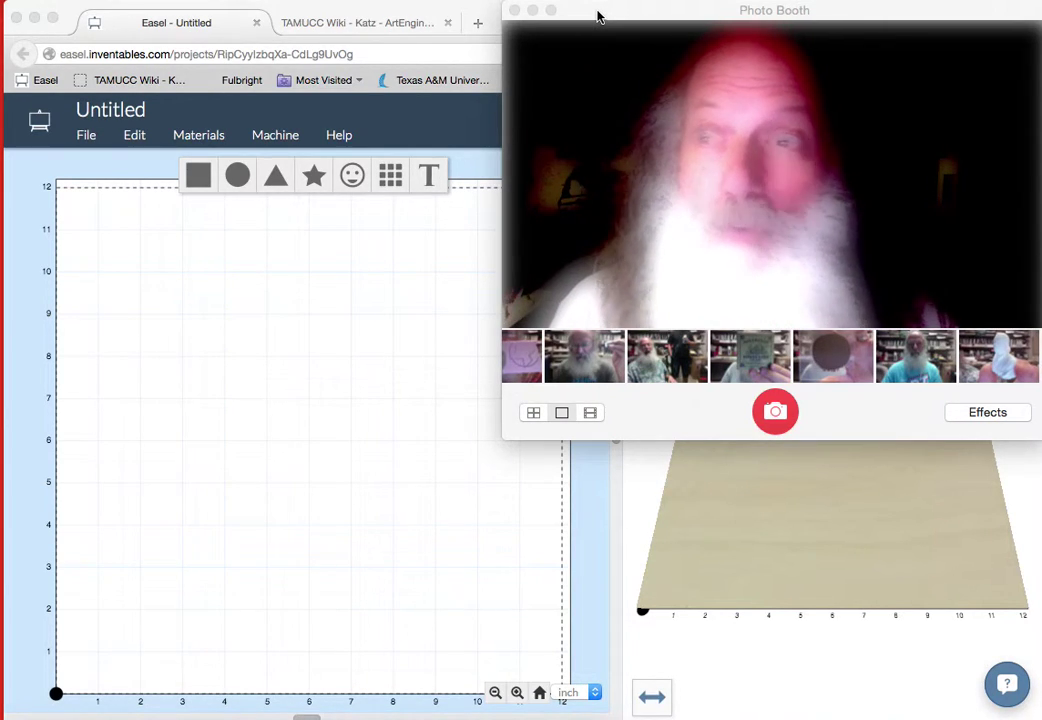
Move the Photo Booth window aside to reveal the empty Untitled Easel project
left_click_drag(598, 17, 1041, 180)
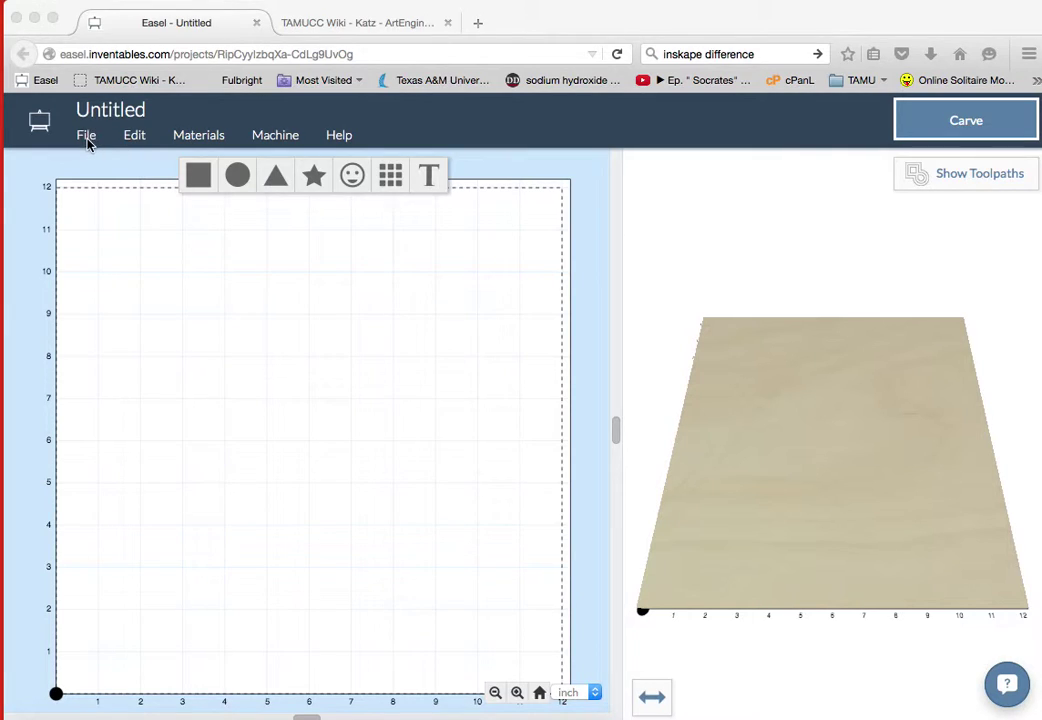
Rename the Untitled project to the earlier TestSunday project name with '2' appended
left_click(150, 117)
left_click(146, 113)
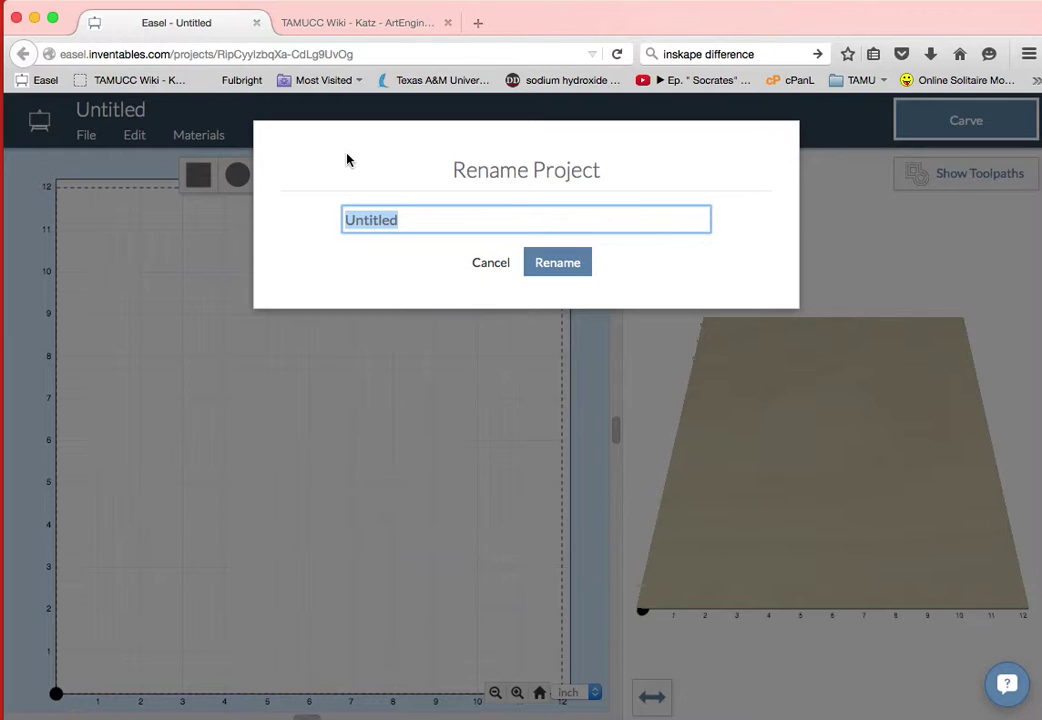
type("Test")
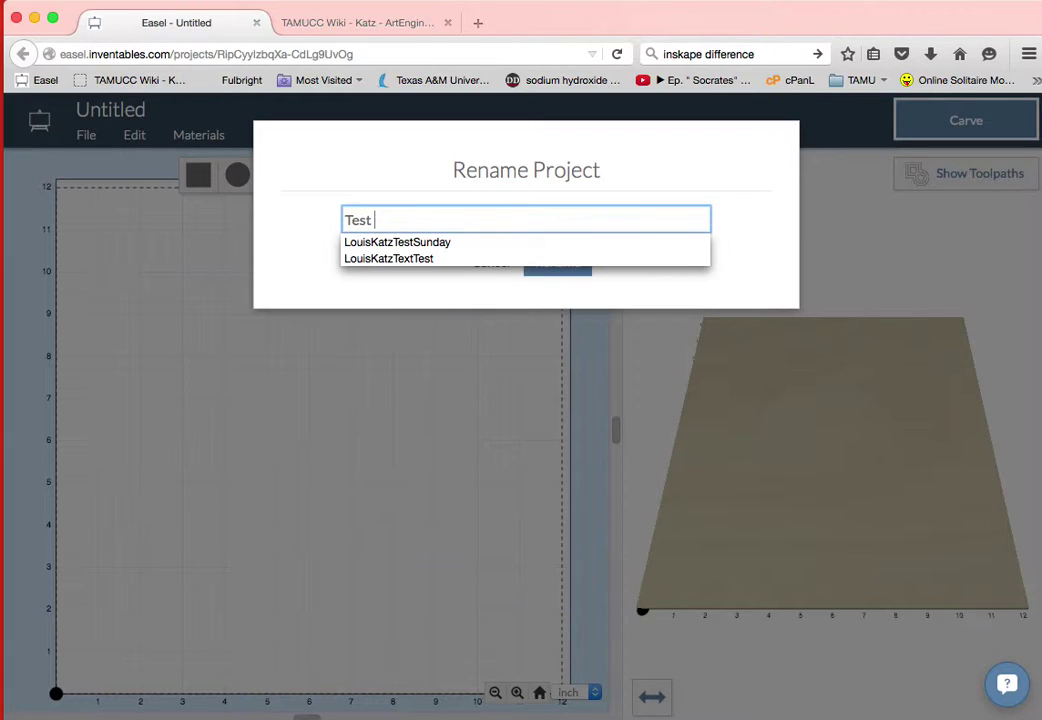
key("BackSpace")
key("BackSpace")
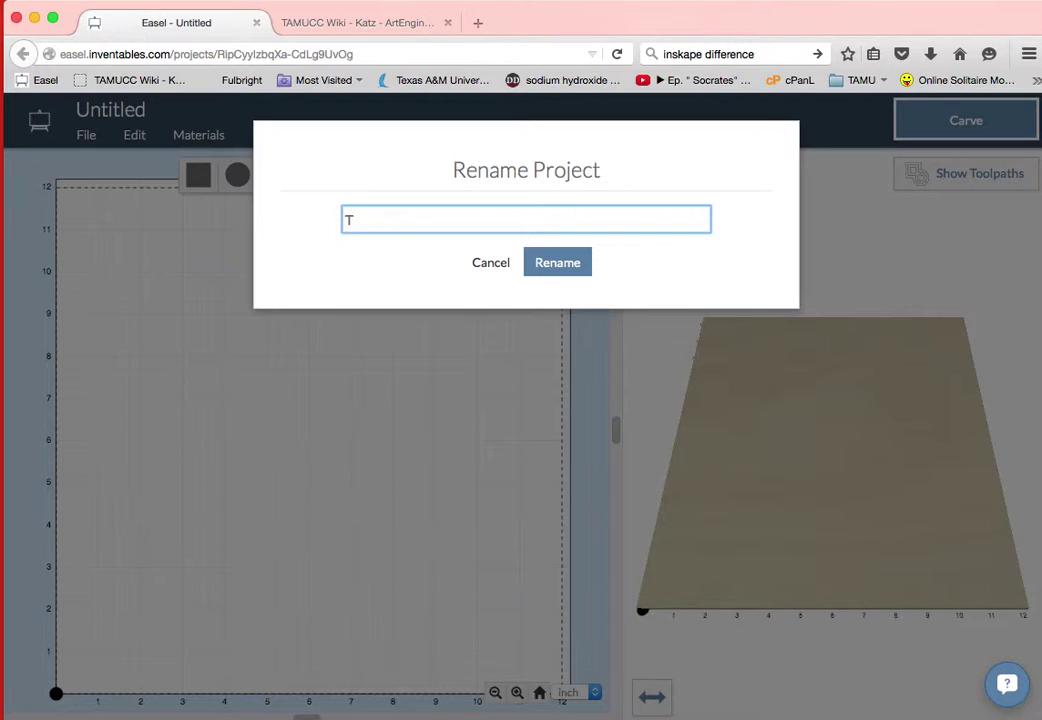
type("Louis")
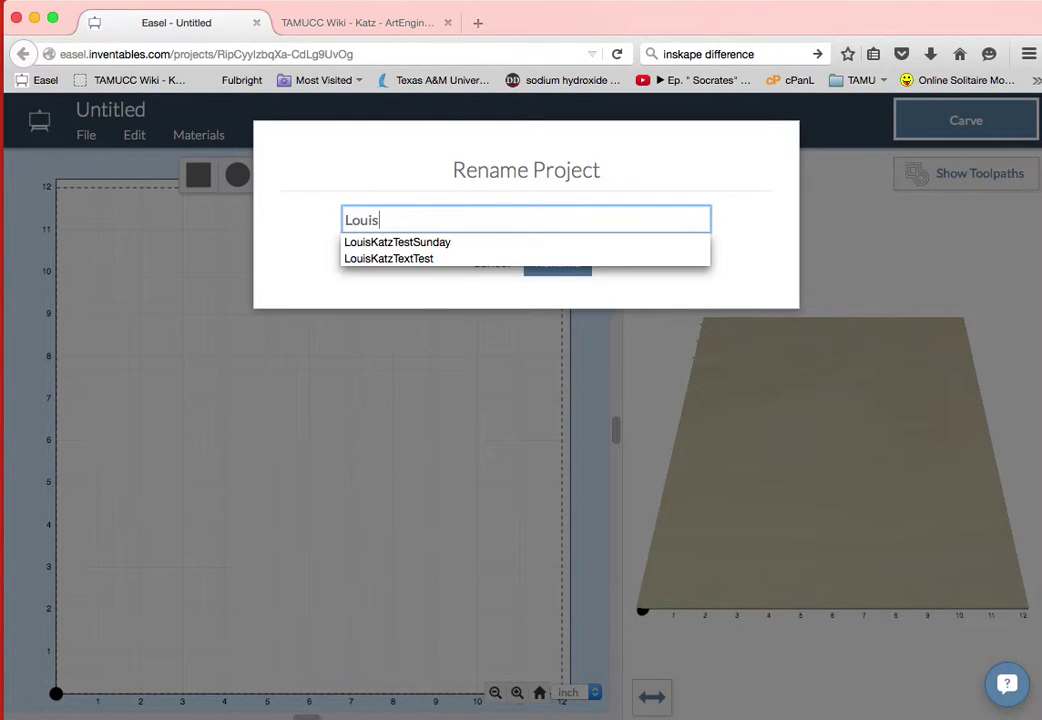
left_click(397, 244)
type("2")
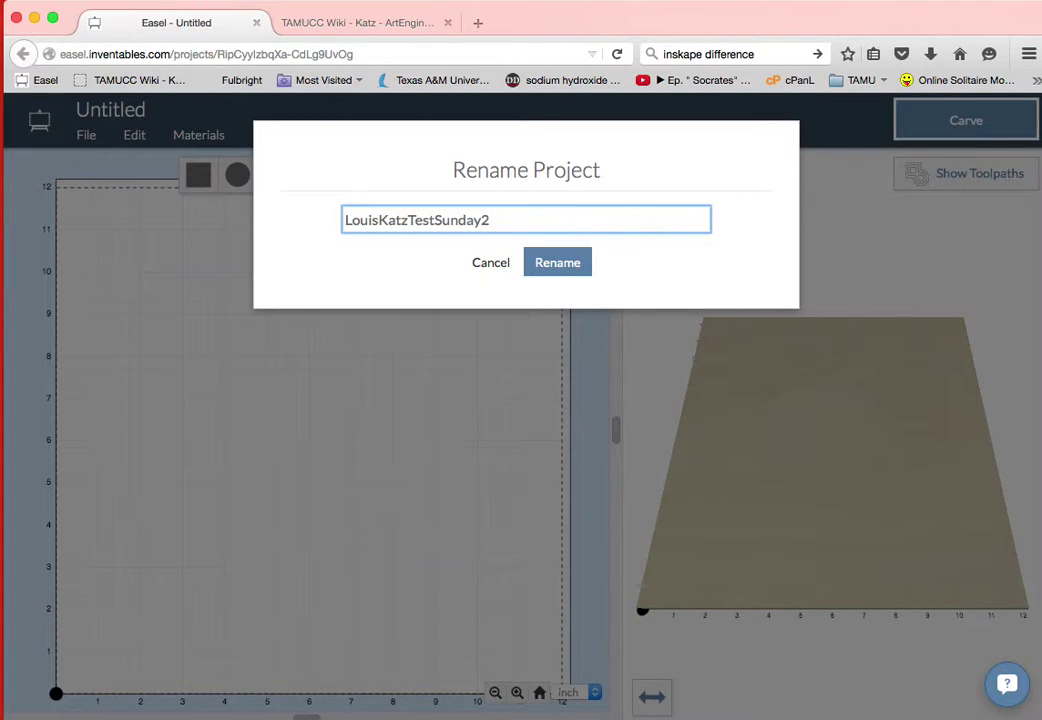
left_click(555, 263)
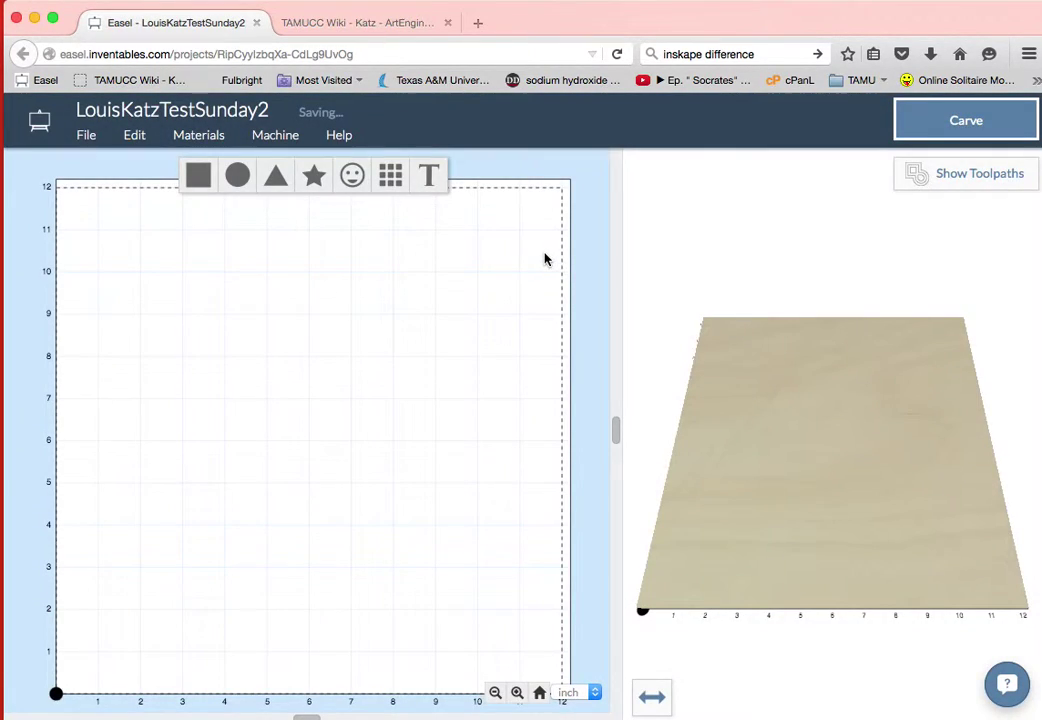
Import the first SVG from the temp folder, placing the 6 × 4 in TAMUCC box on the board
left_click(85, 136)
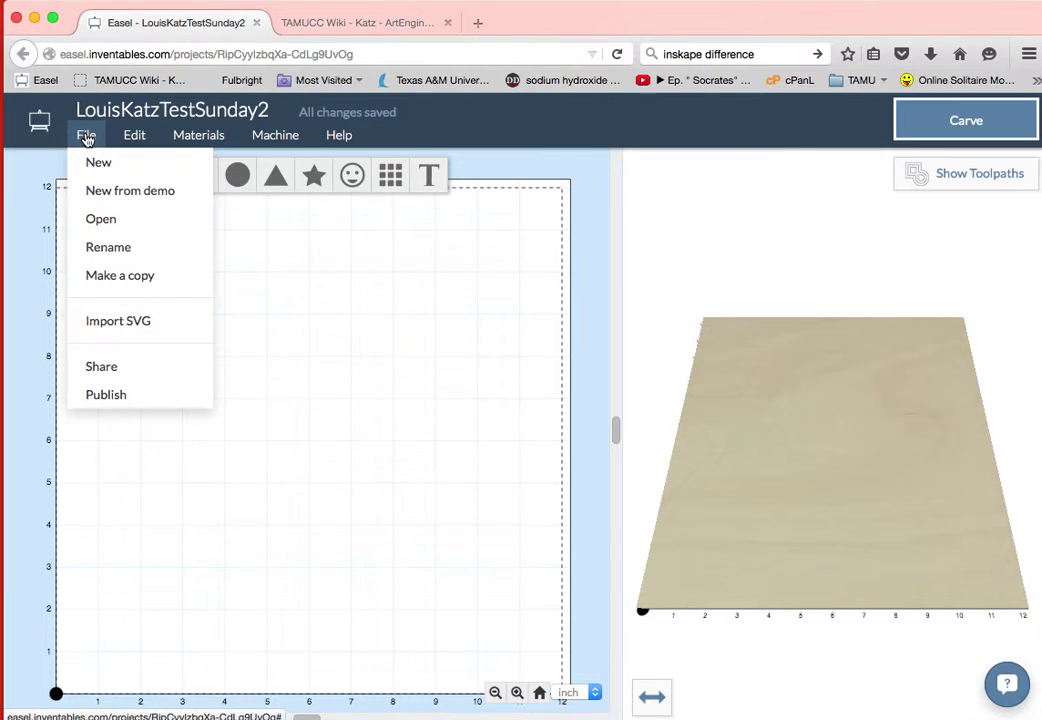
left_click(116, 323)
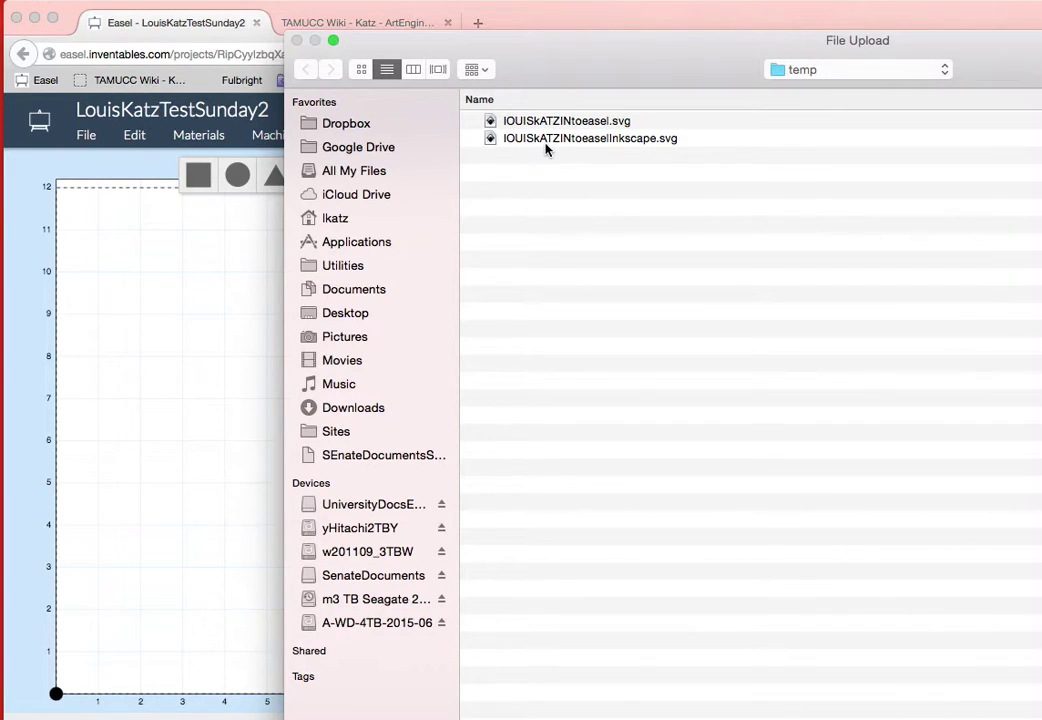
left_click(594, 122)
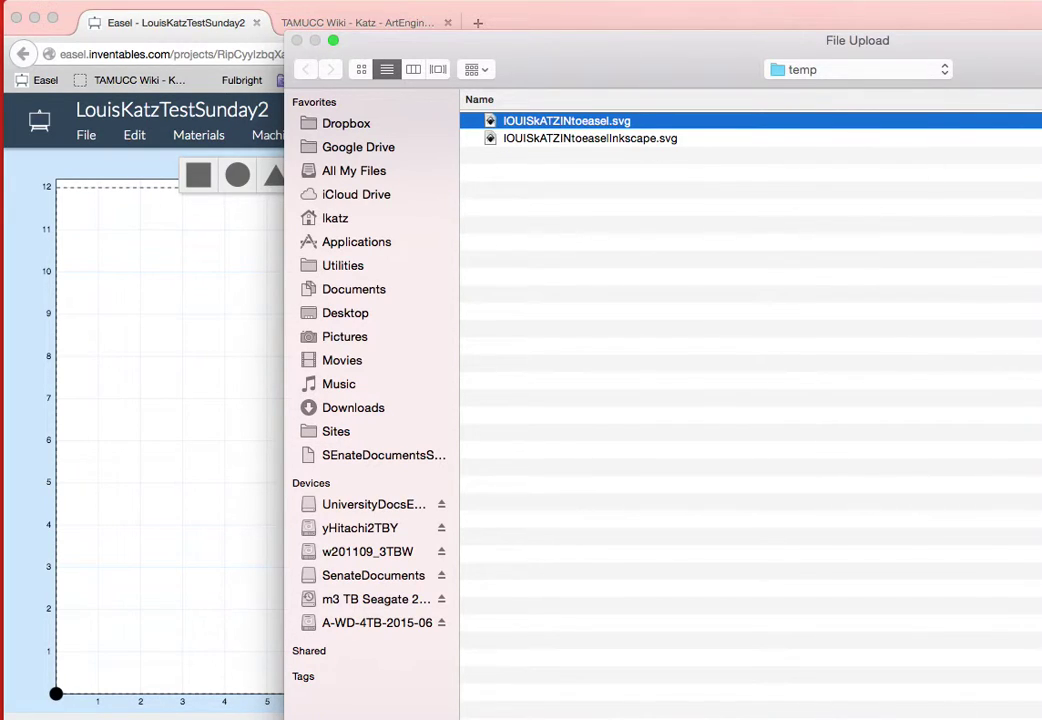
key("Return")
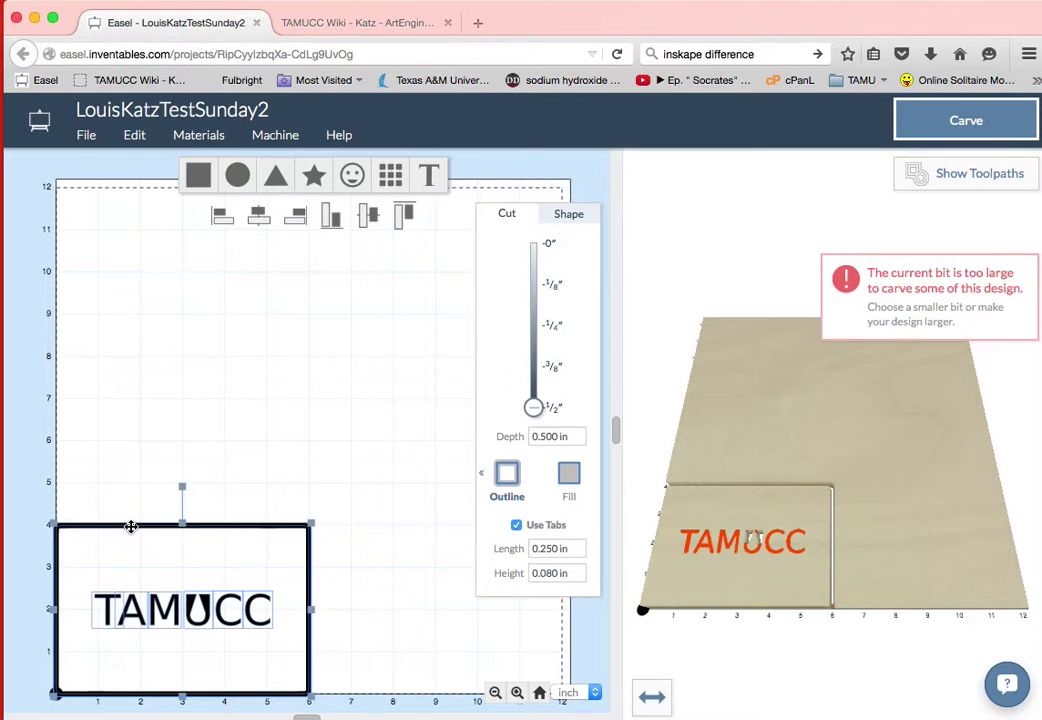
Set the TAMUCC box's cut depth to 0.381 in, keeping it an outline cut
left_click(130, 527)
left_click(137, 508)
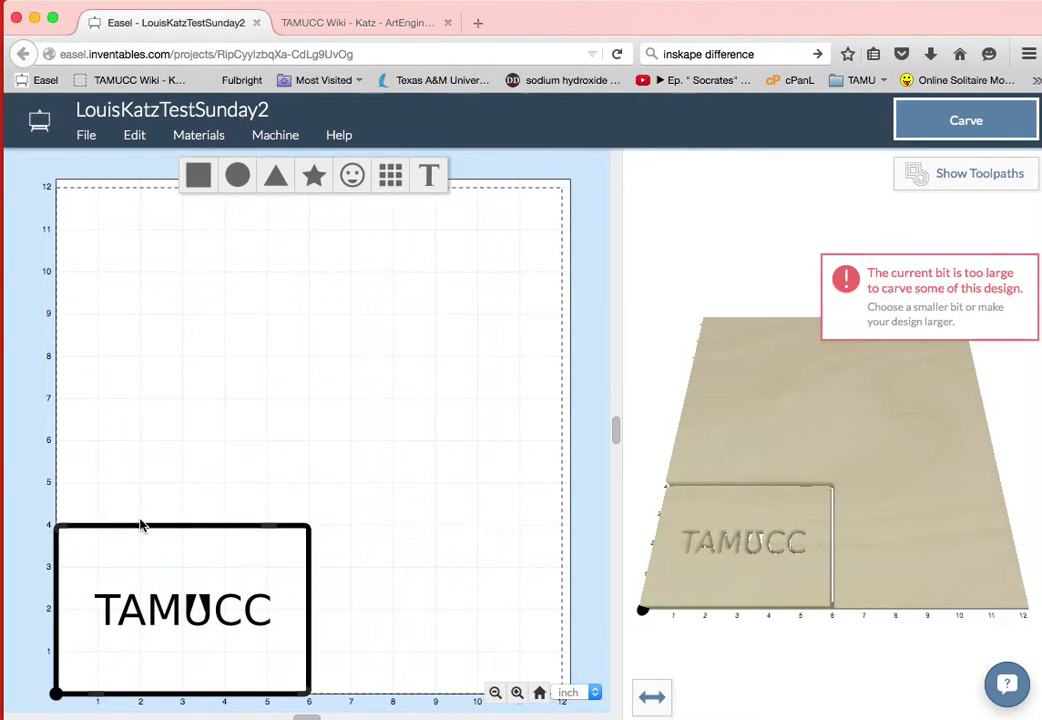
left_click(142, 526)
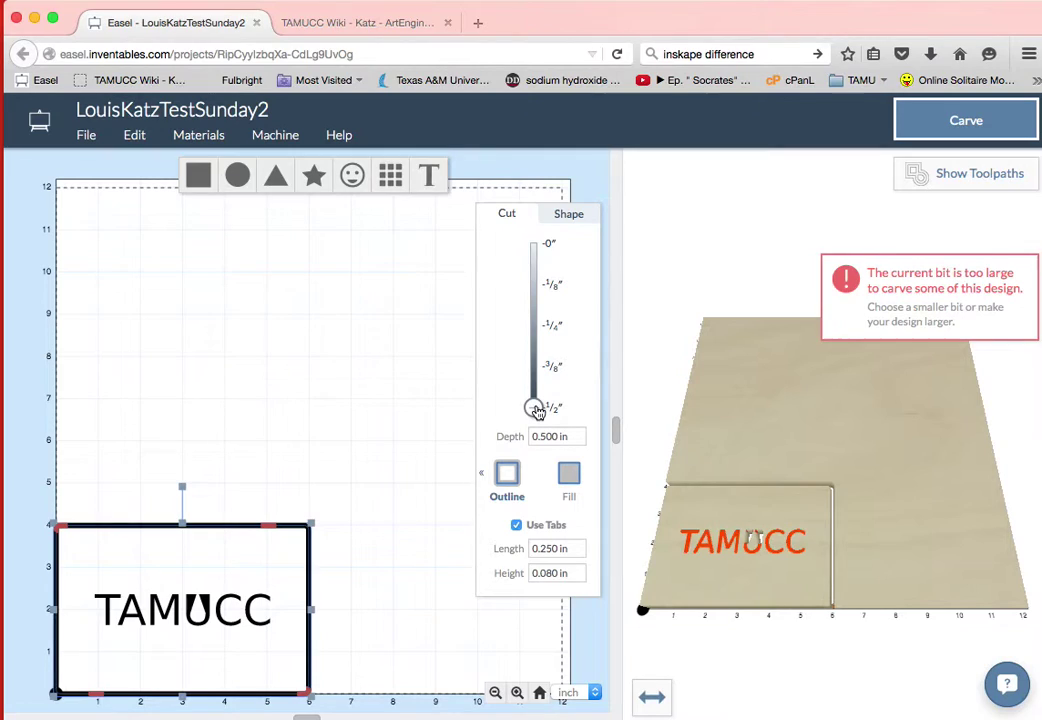
left_click_drag(536, 404, 536, 368)
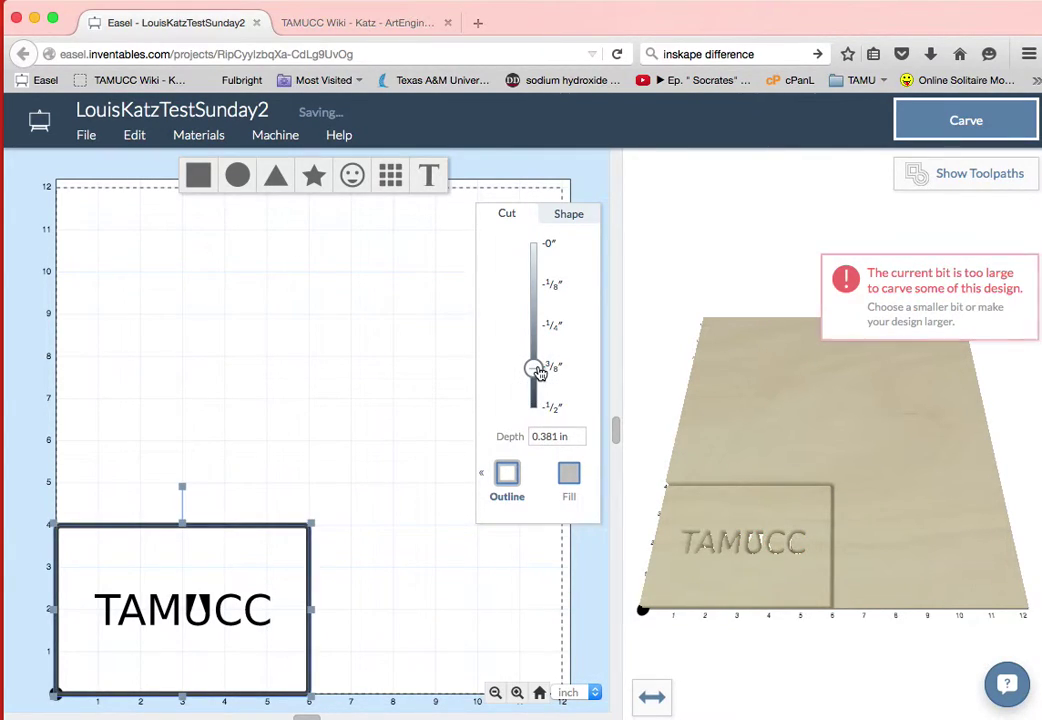
left_click(572, 479)
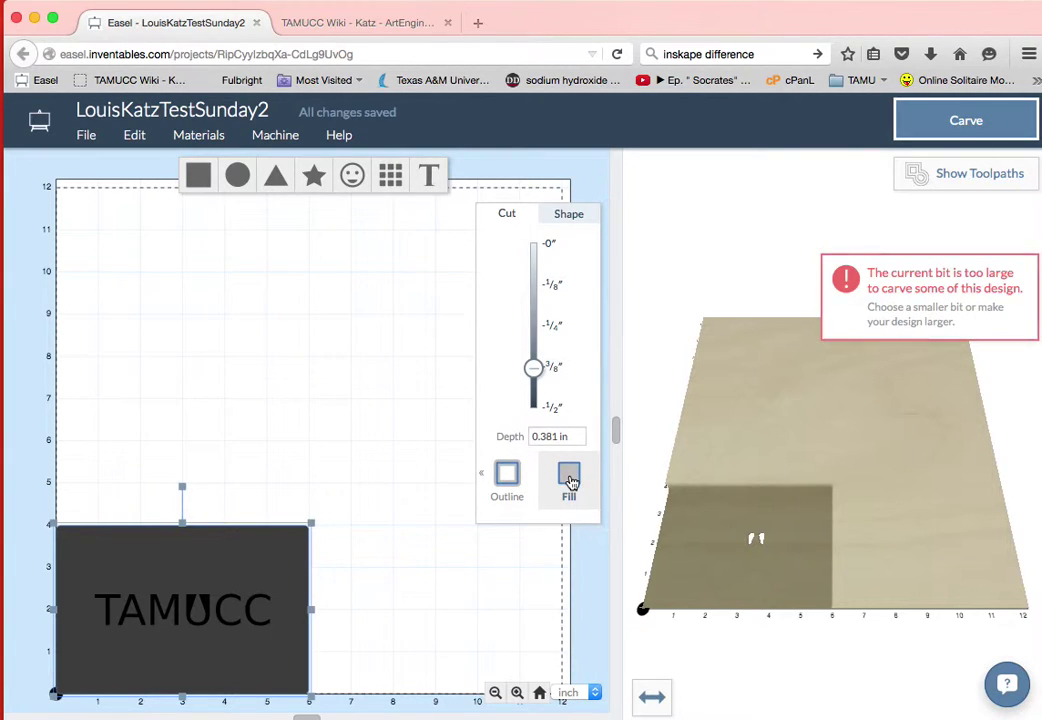
left_click(506, 476)
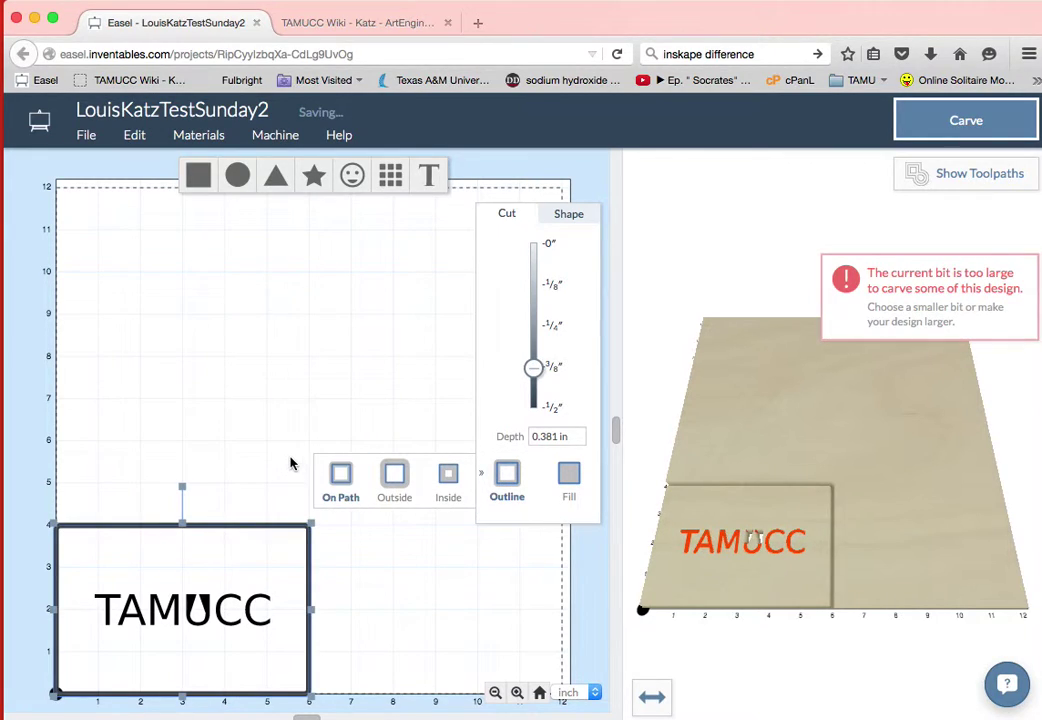
left_click(258, 456)
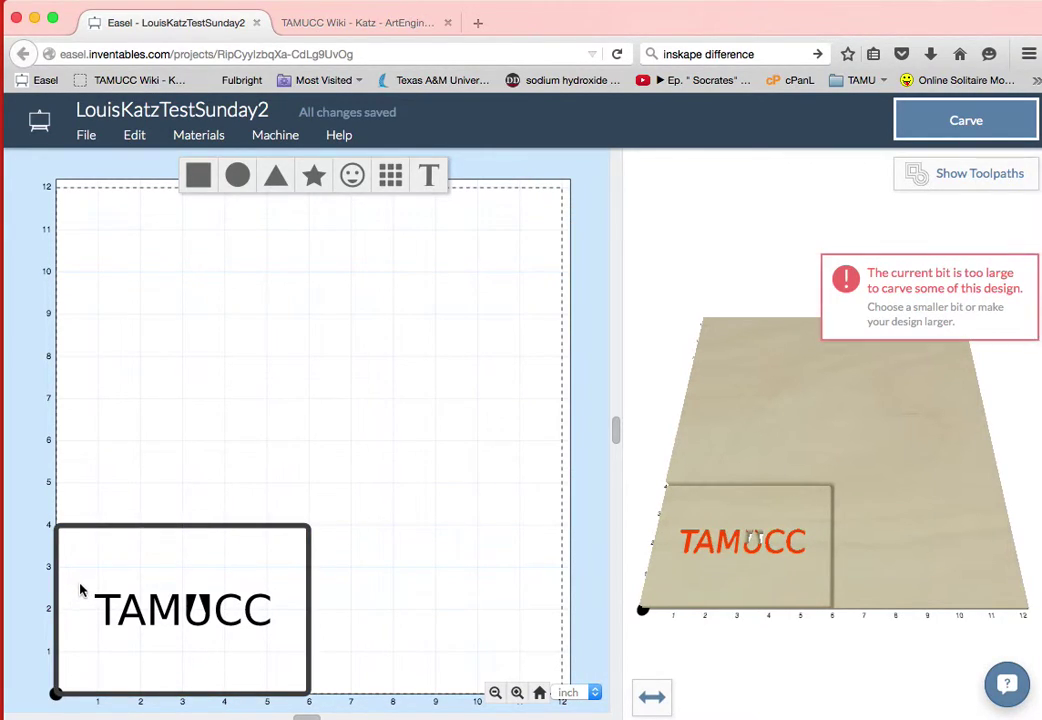
Select all six TAMUCC letters, undoing an accidental T move, and set their depth to 0.131 in
left_click(107, 598)
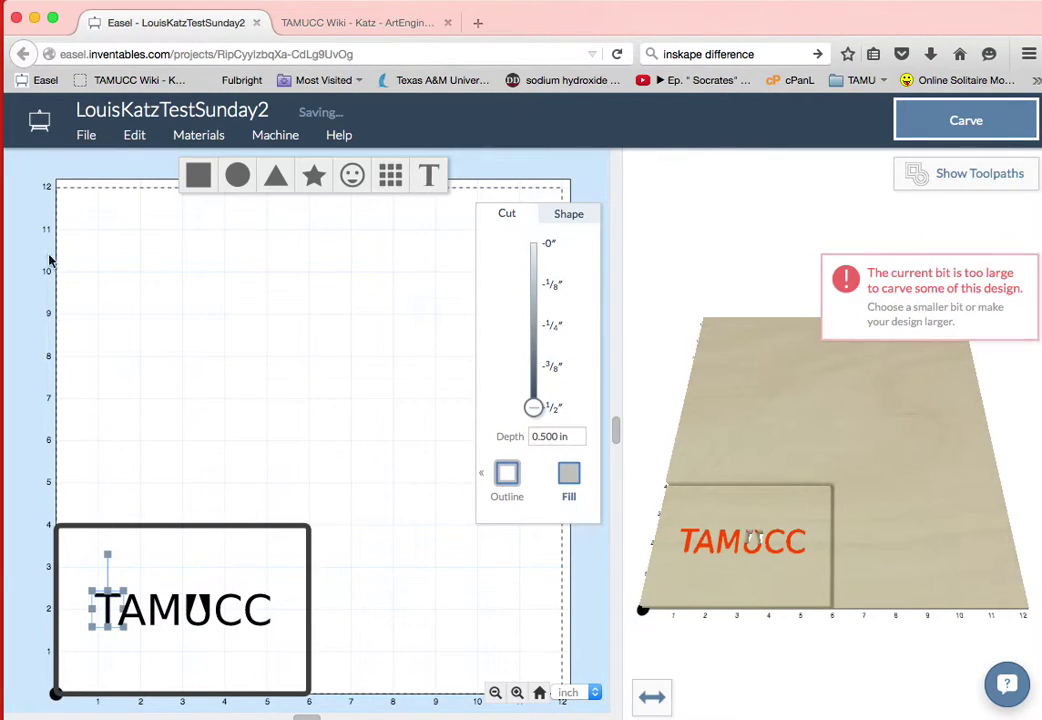
left_click(123, 135)
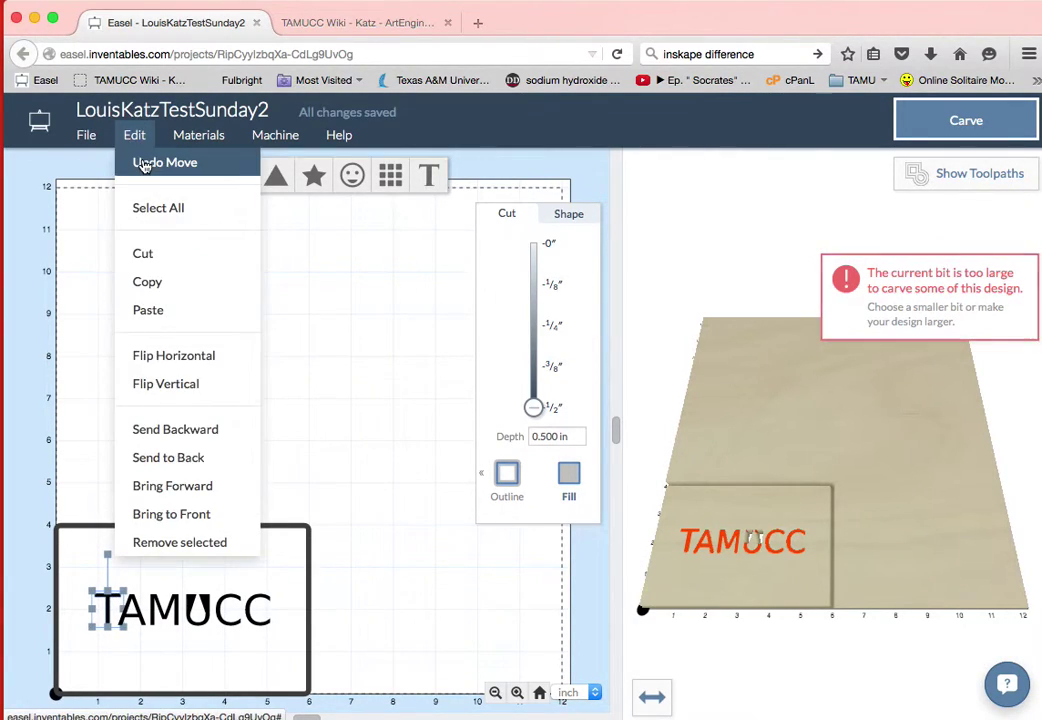
left_click(144, 162)
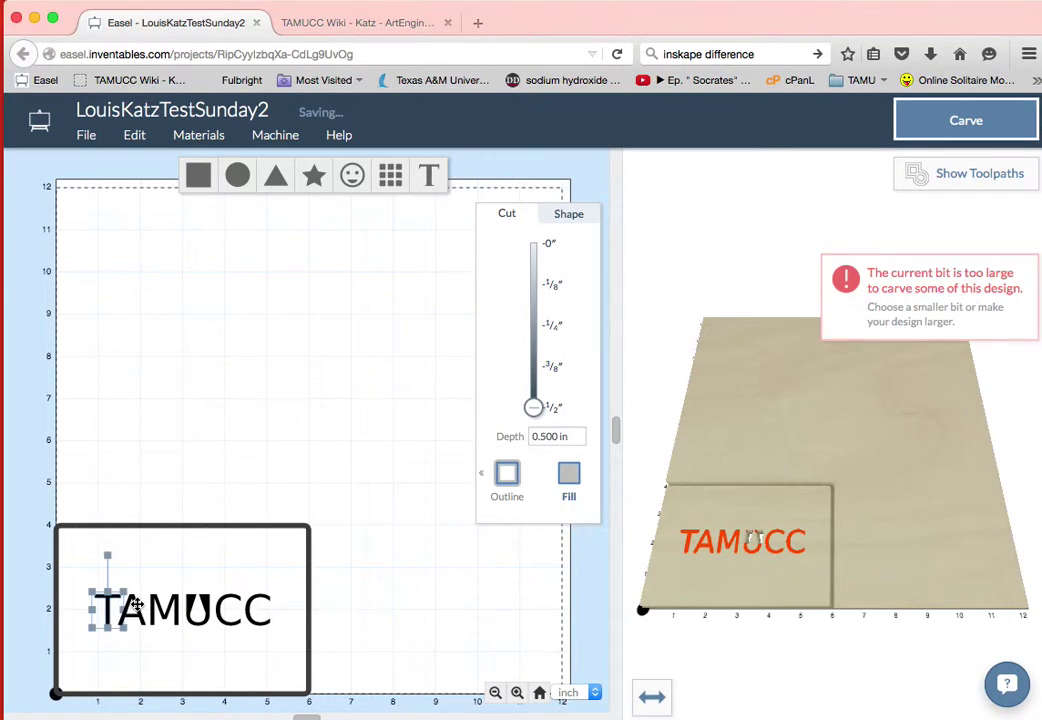
left_click(139, 605, "shift")
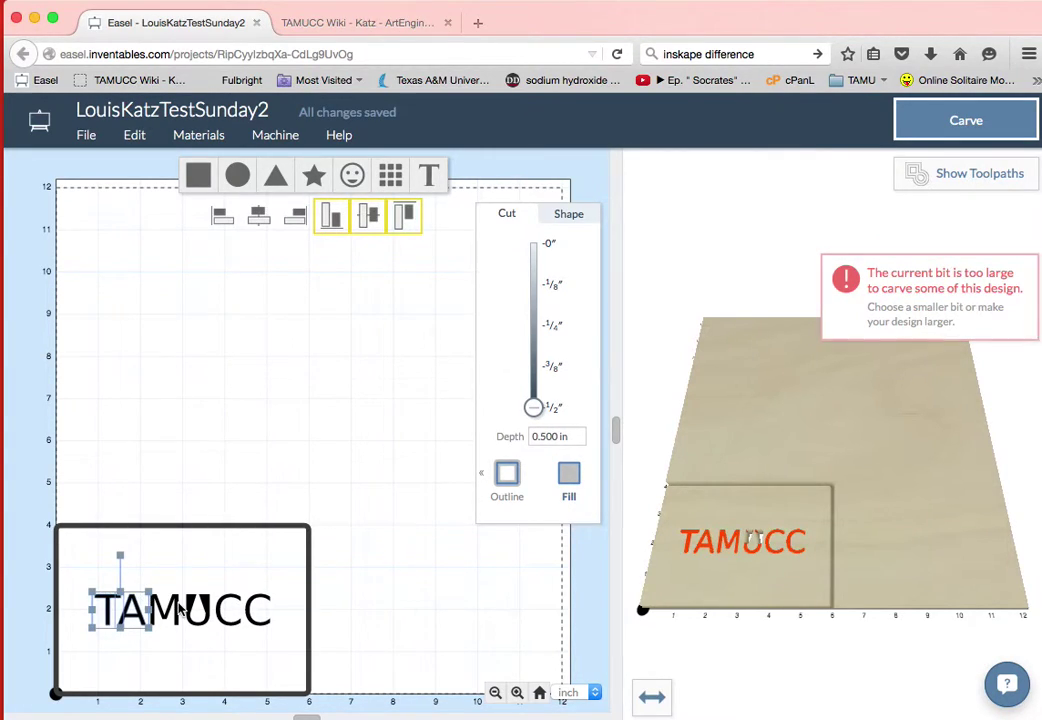
left_click(178, 605, "shift")
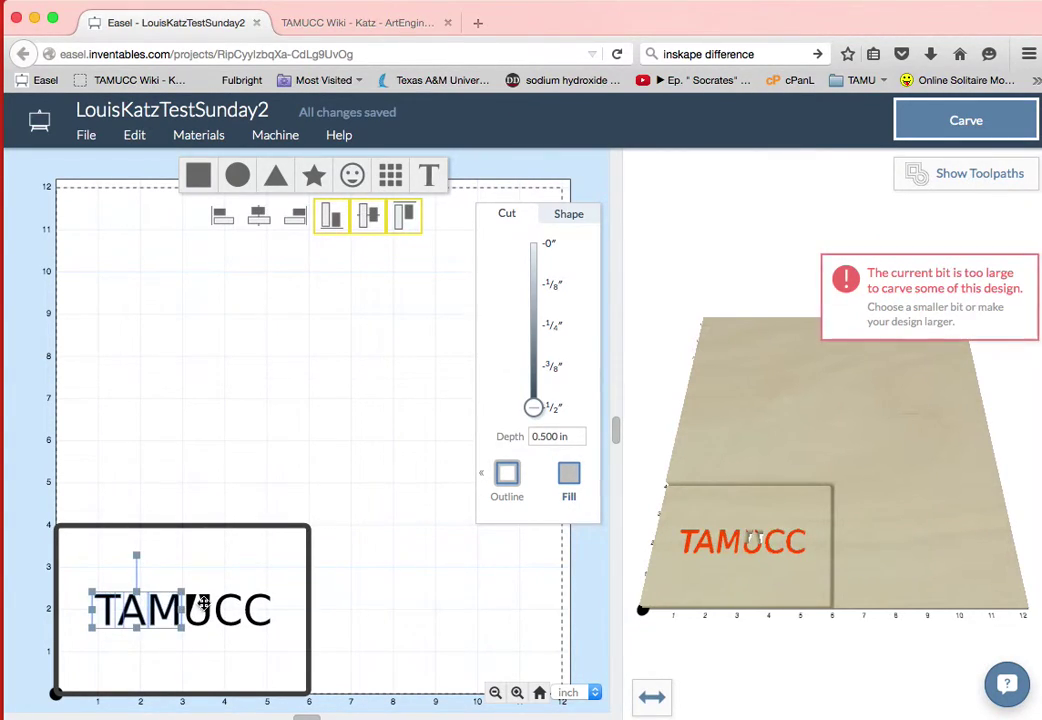
left_click(205, 603, "shift")
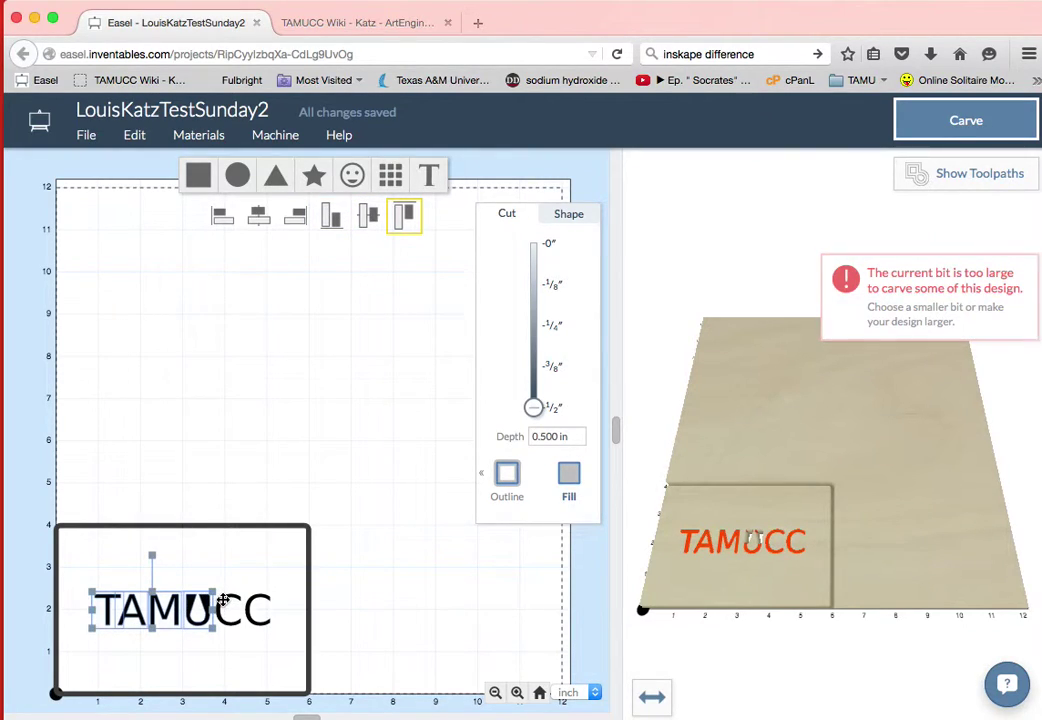
left_click(230, 604, "shift")
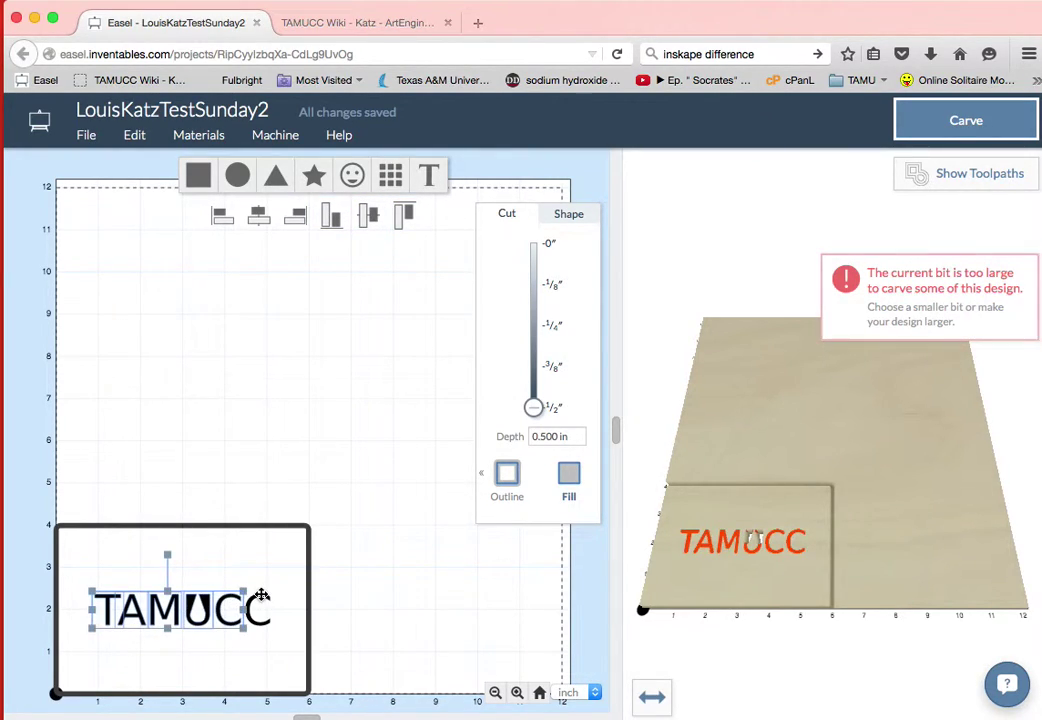
left_click(261, 597, "shift")
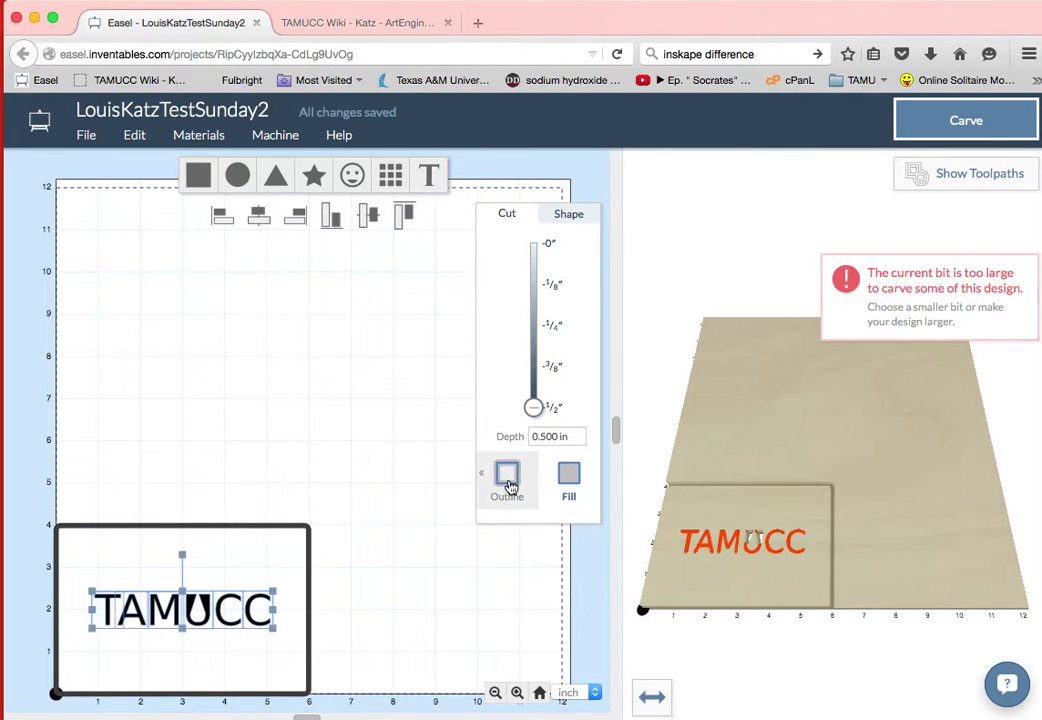
left_click_drag(533, 407, 537, 287)
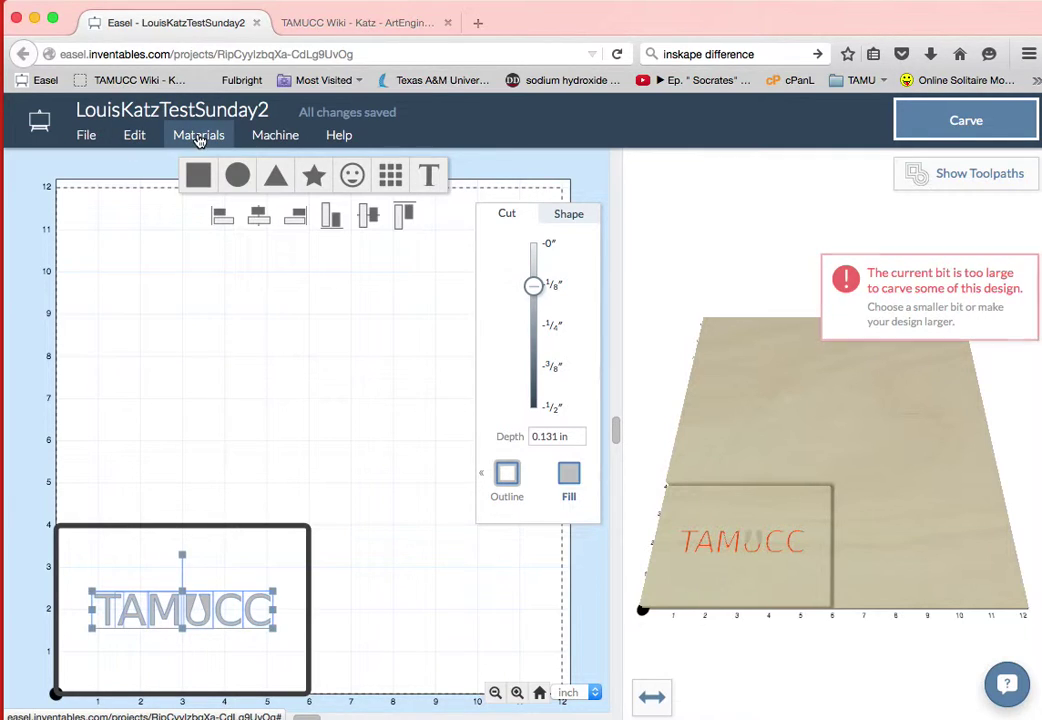
Change the bit size in machine settings from 0.125 in to 0.0625 in
left_click(198, 138)
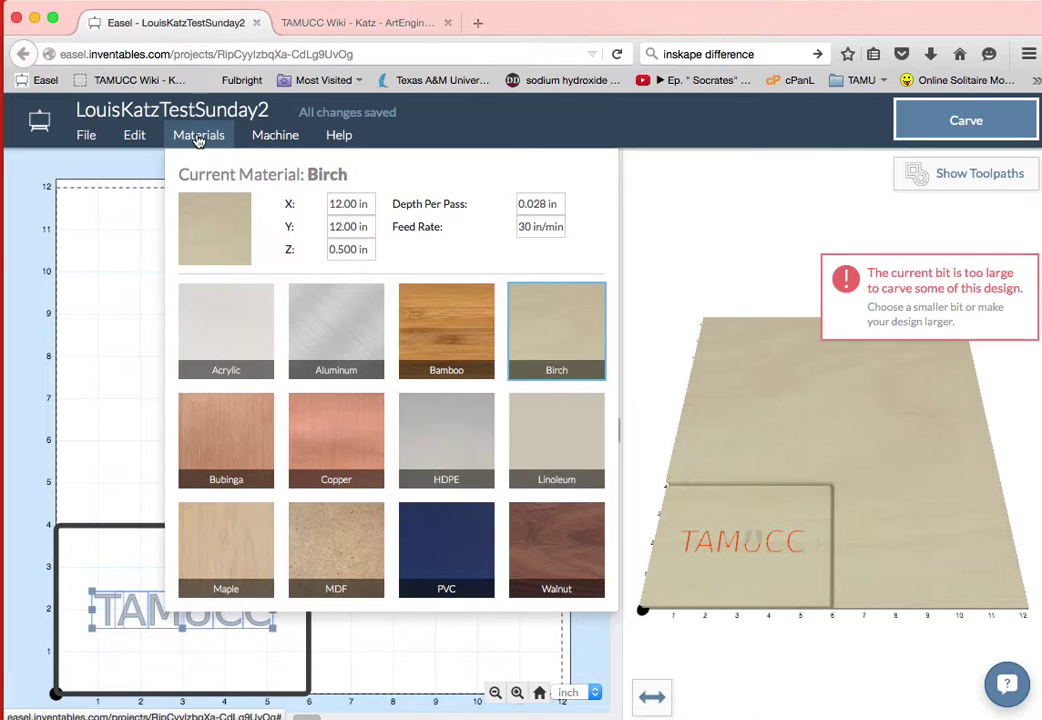
left_click(268, 140)
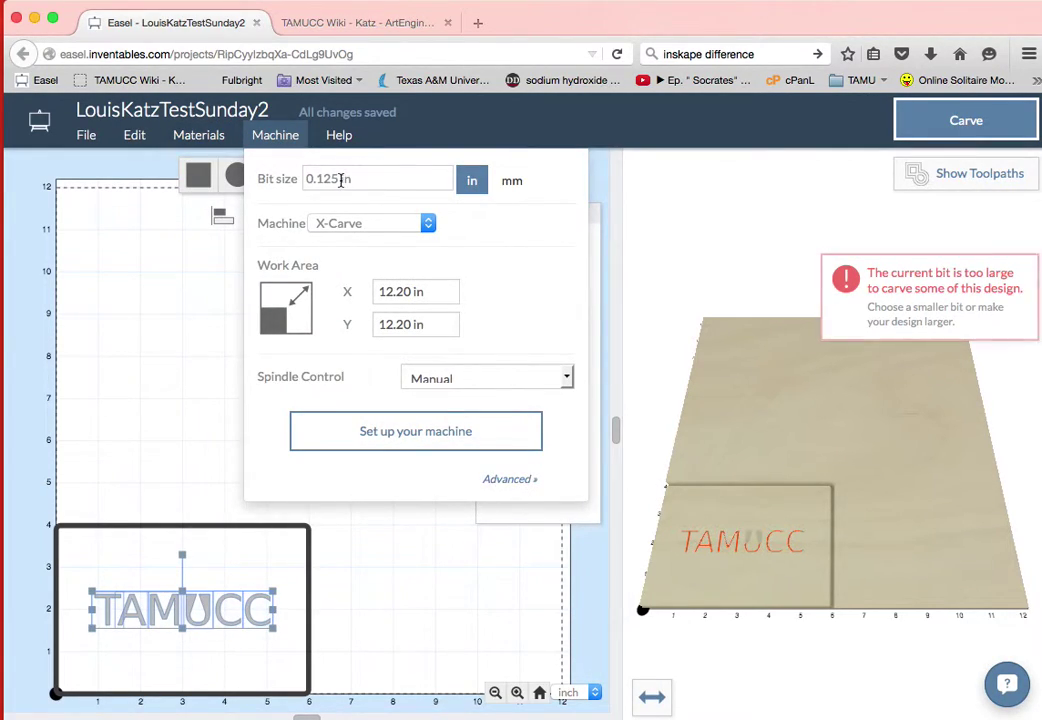
left_click_drag(317, 178, 345, 180)
type("0")
type("625")
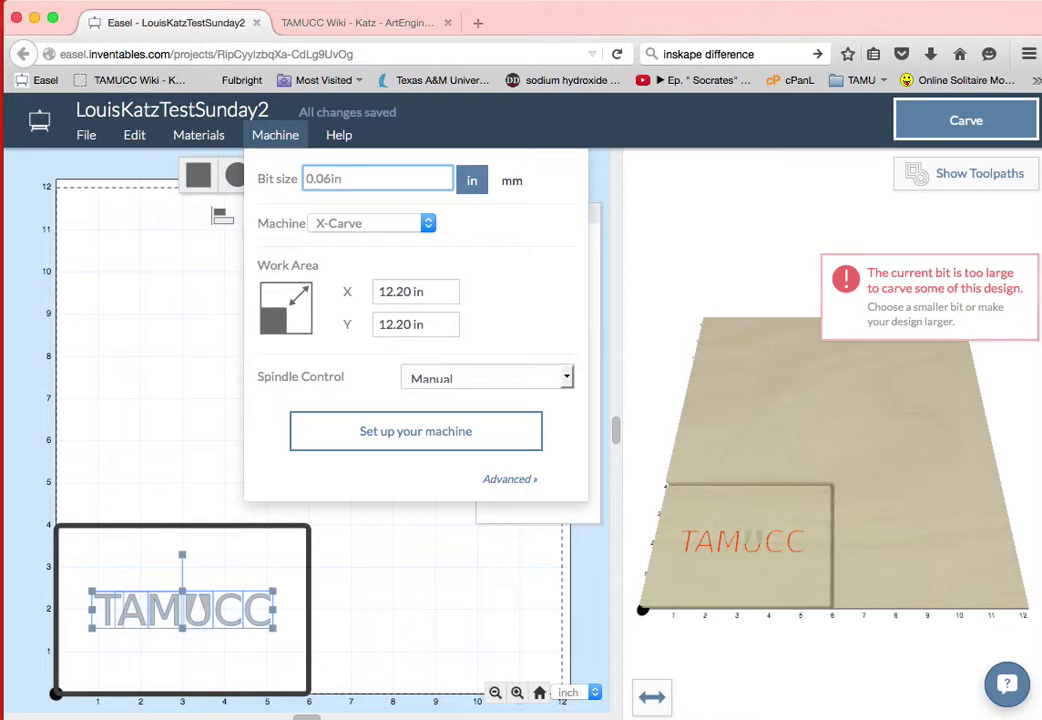
key("Return")
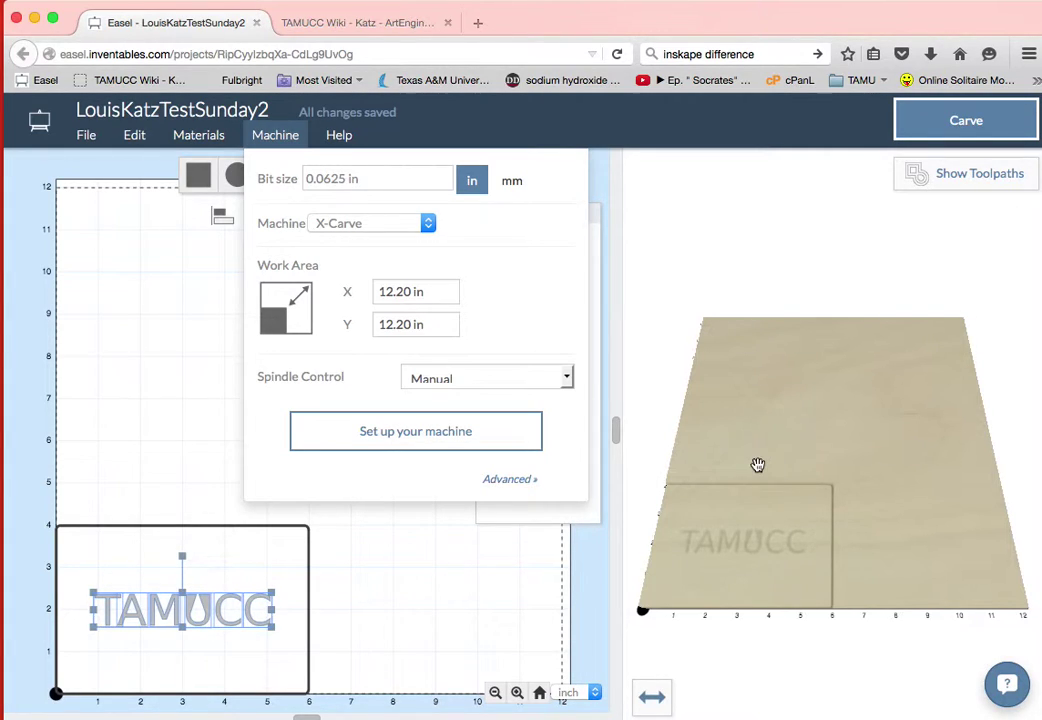
Select the letters T, A, M, U, C, C and set their fill depth to 0.128 in
left_click(174, 299)
left_click(174, 299)
scroll(558, 499, "down", 1)
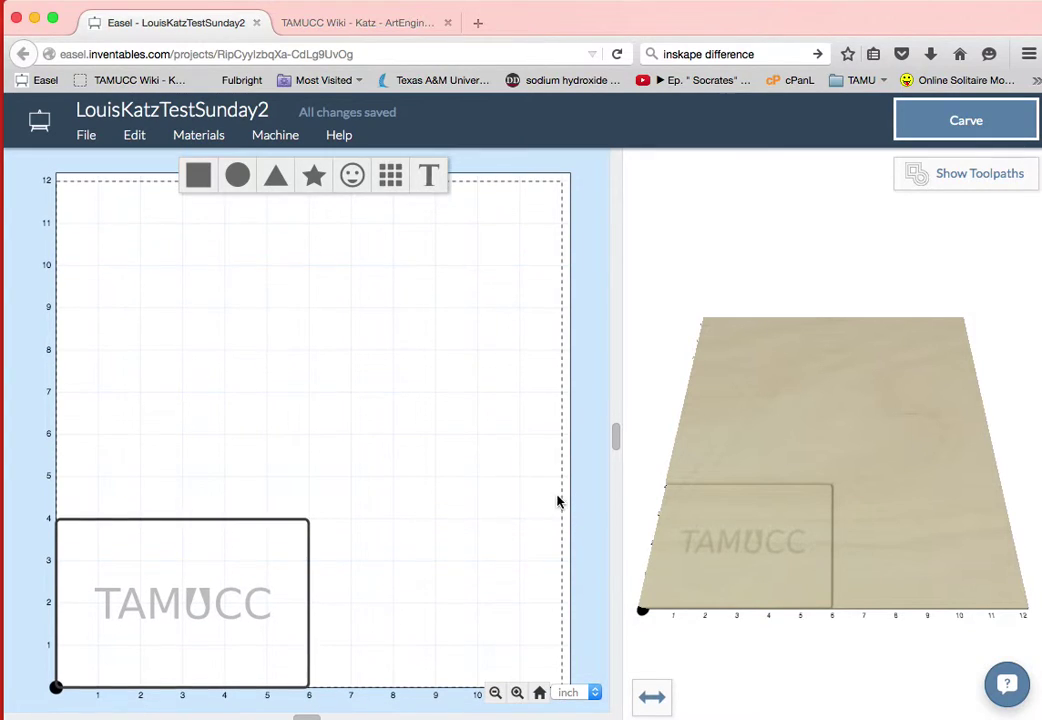
left_click(105, 595)
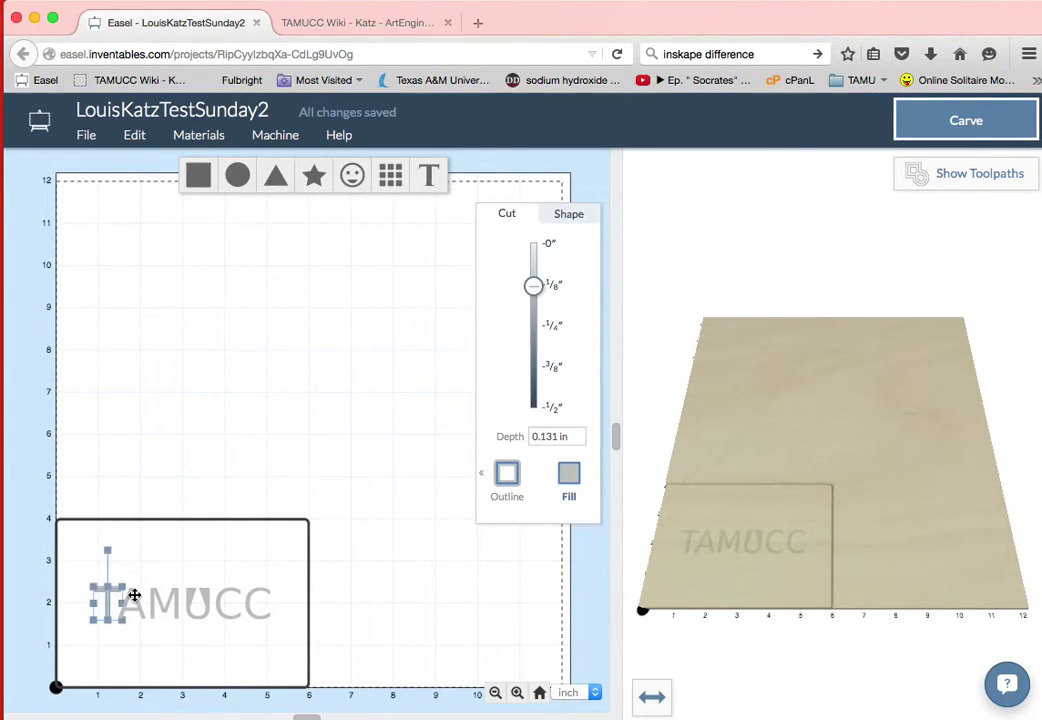
left_click(134, 595, "shift")
left_click(158, 597, "shift")
left_click(192, 597, "shift")
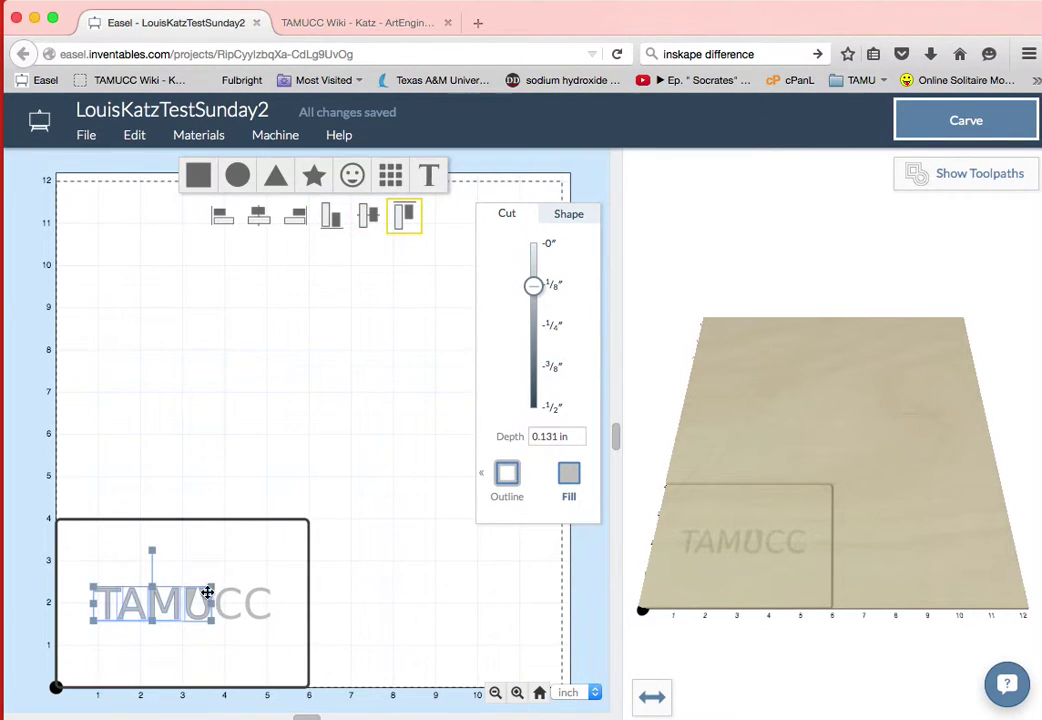
left_click(227, 593, "shift")
left_click(260, 592, "shift")
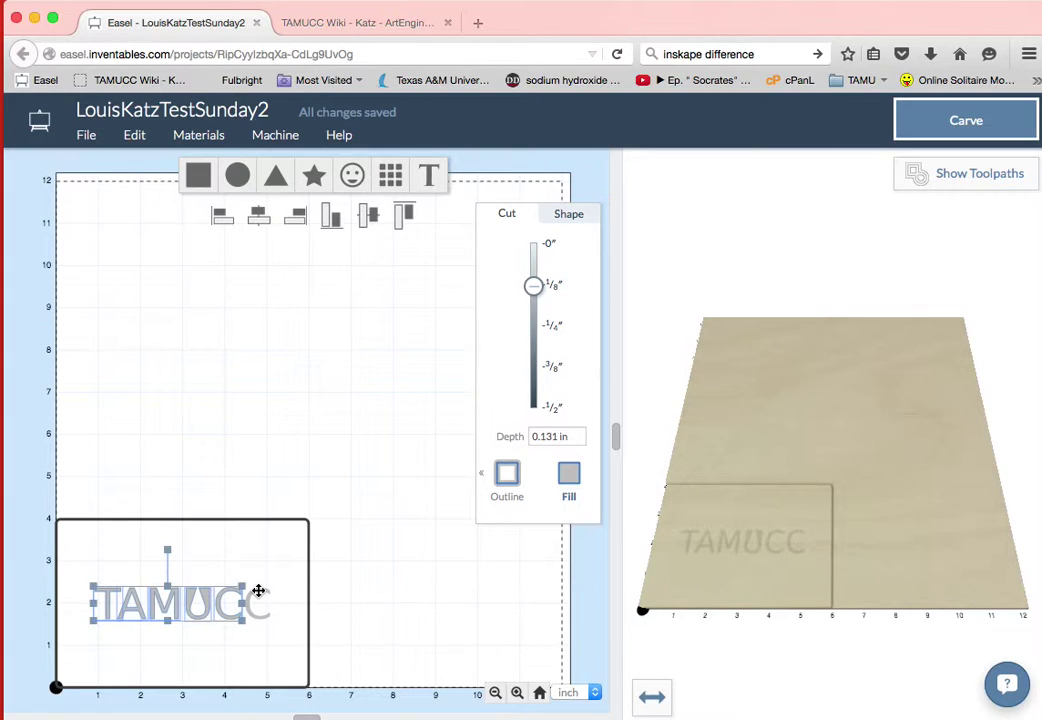
mouse_move(533, 286)
left_mouse_down()
mouse_move(535, 420)
mouse_move(535, 264)
mouse_move(533, 285)
left_mouse_up()
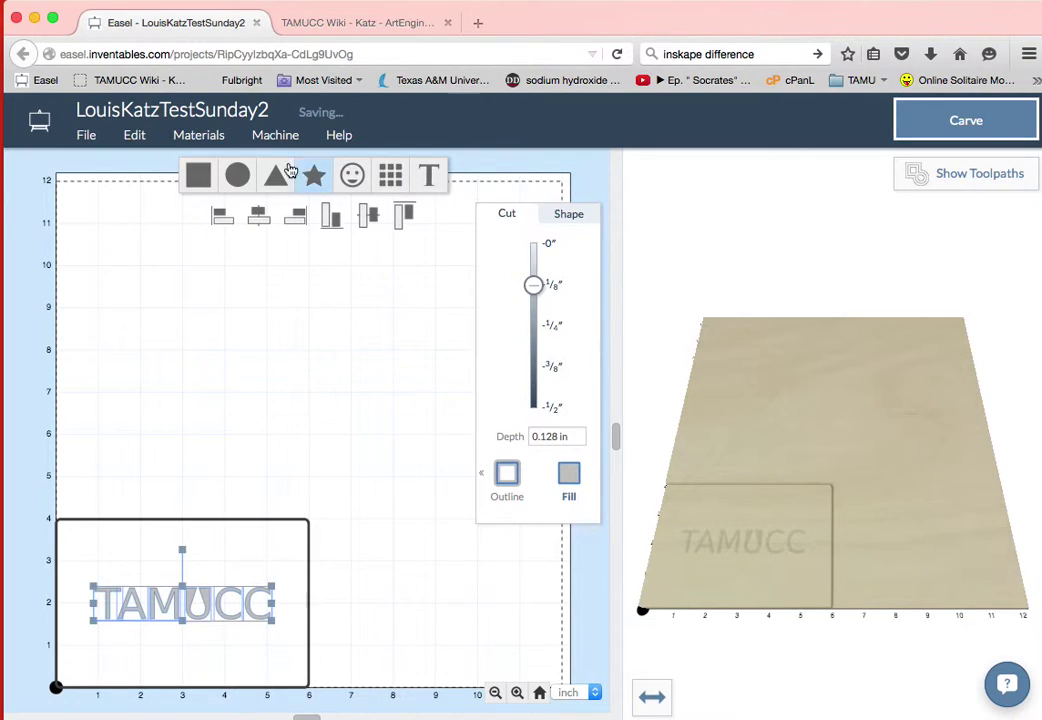
Switch the material to Bubinga, 0.600 in thick, 30 in/min feed rate, 0.045 in depth per pass
left_click(198, 137)
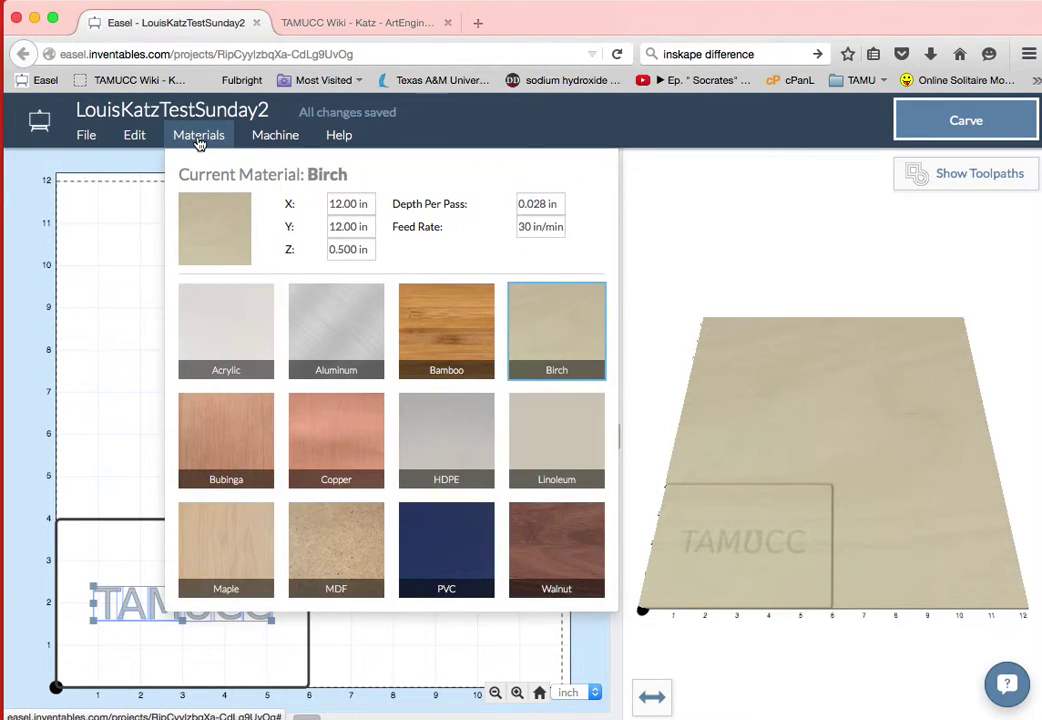
left_click(230, 456)
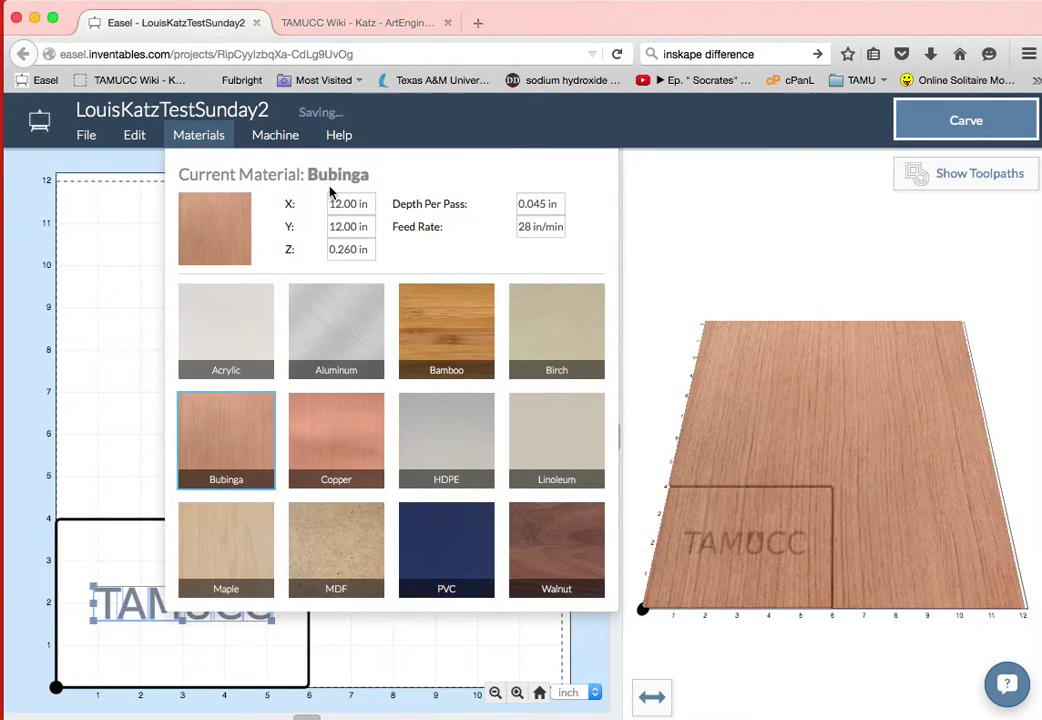
left_click(349, 251)
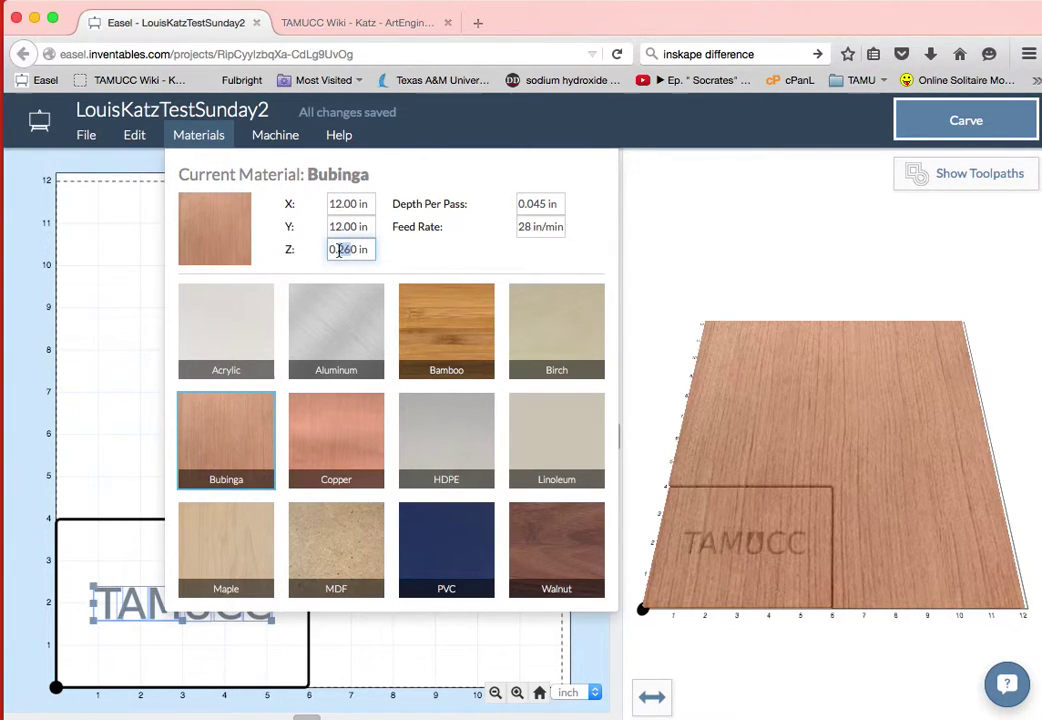
key("BackSpace")
left_click_drag(533, 226, 519, 226)
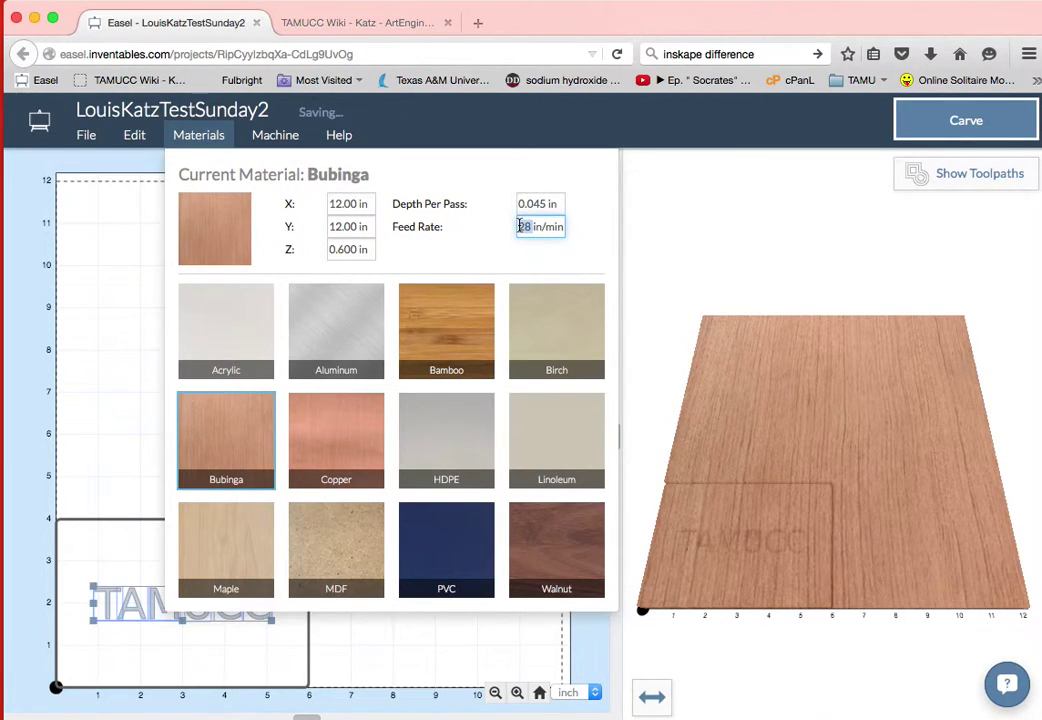
type("30")
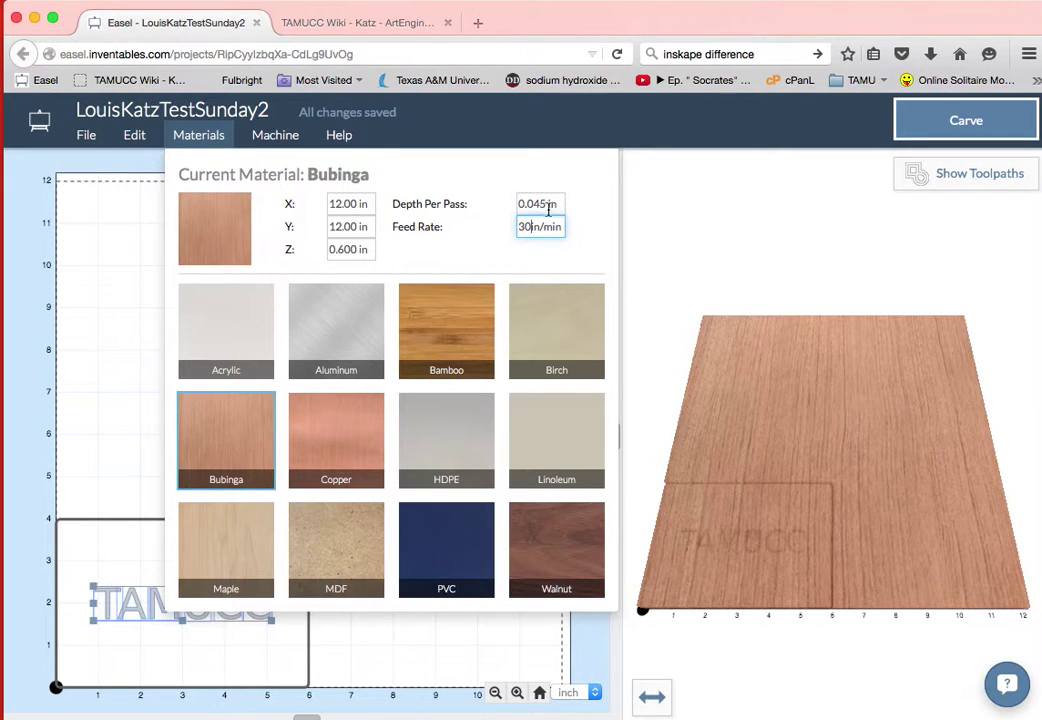
left_click_drag(548, 205, 531, 205)
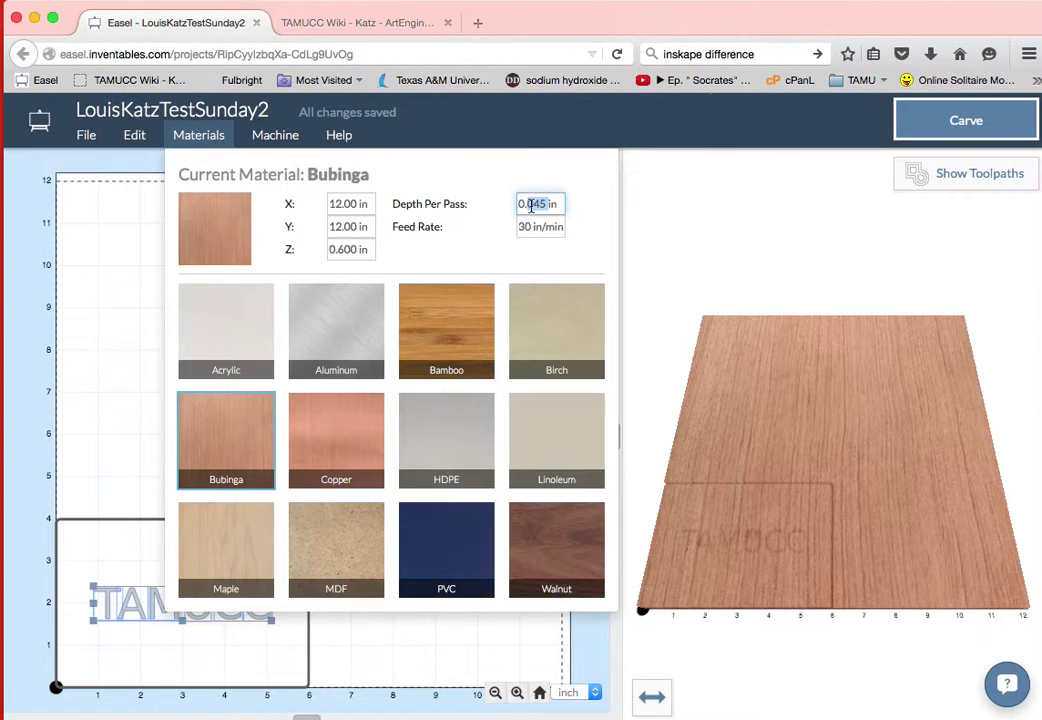
type("2")
left_click(101, 385)
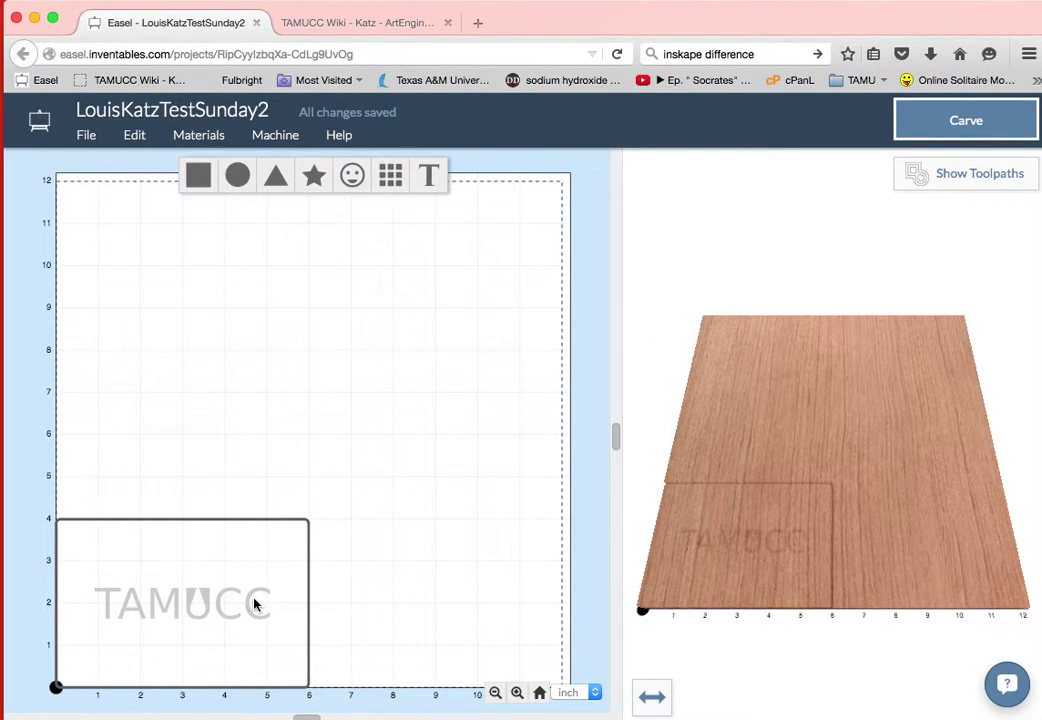
Reselect all six TAMUCC letters, set their fill depth to 0.131 in, then deselect them
left_click(255, 601)
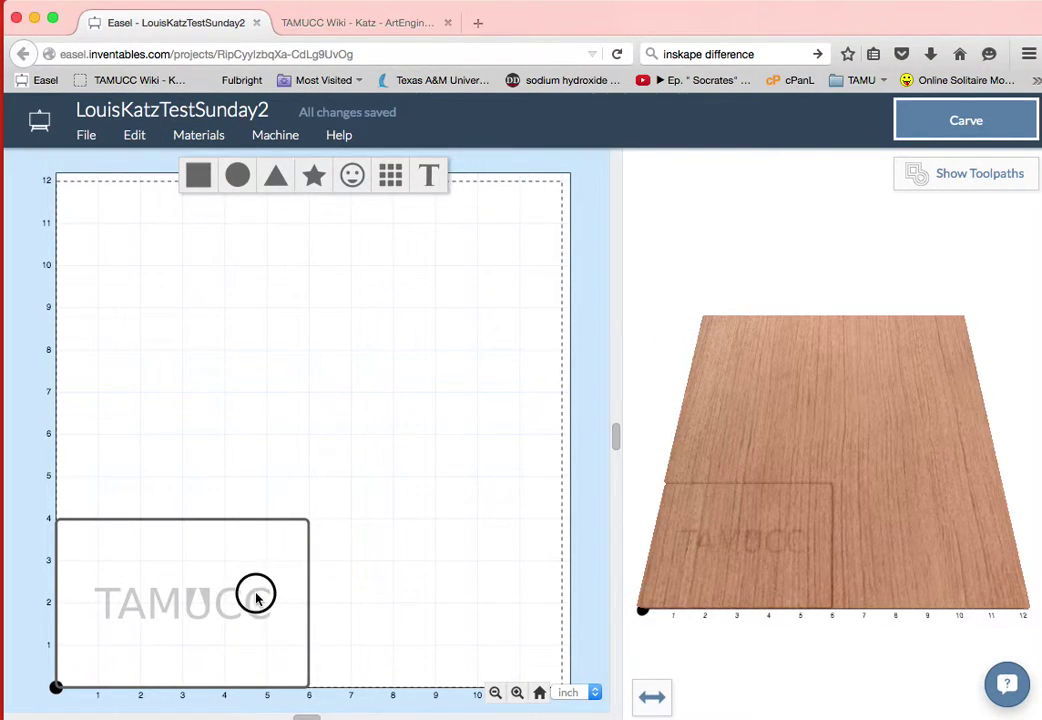
left_click(150, 592, "shift")
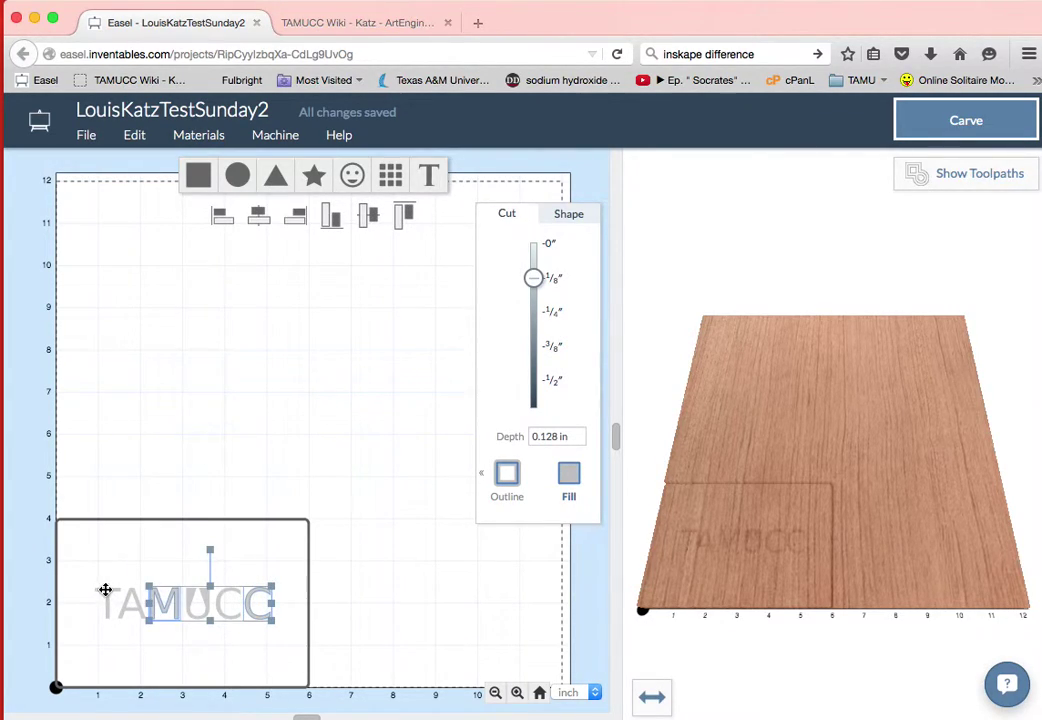
left_click(106, 591, "shift")
left_click(217, 595, "shift")
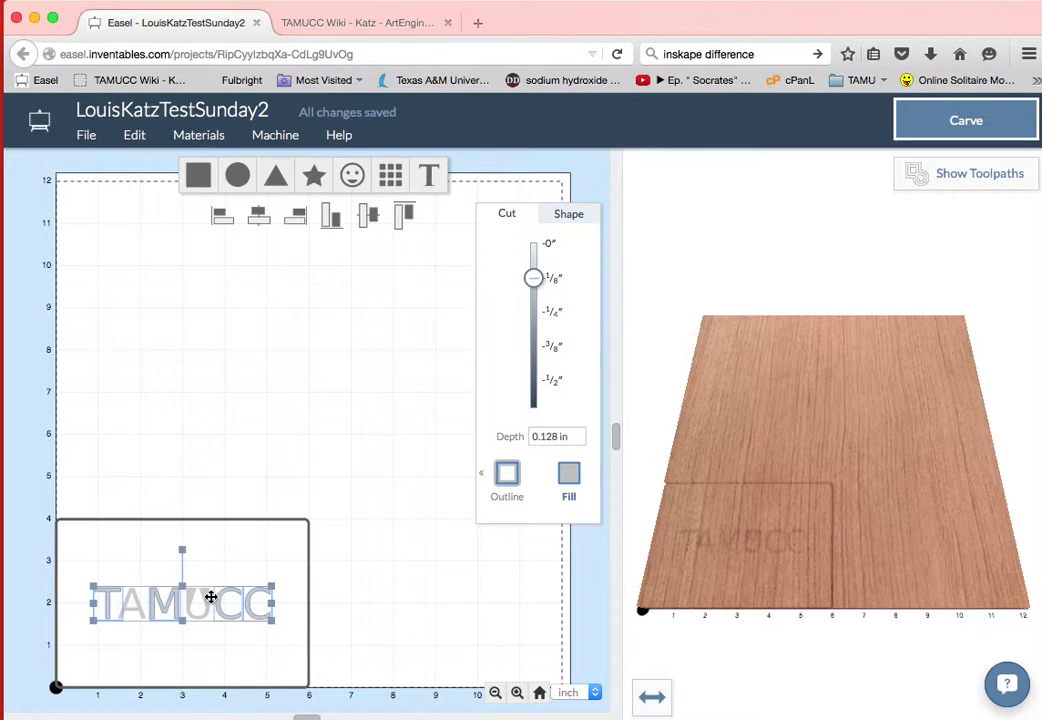
left_click(136, 600, "shift")
mouse_move(533, 277)
left_mouse_down()
mouse_move(540, 248)
mouse_move(535, 280)
left_mouse_up()
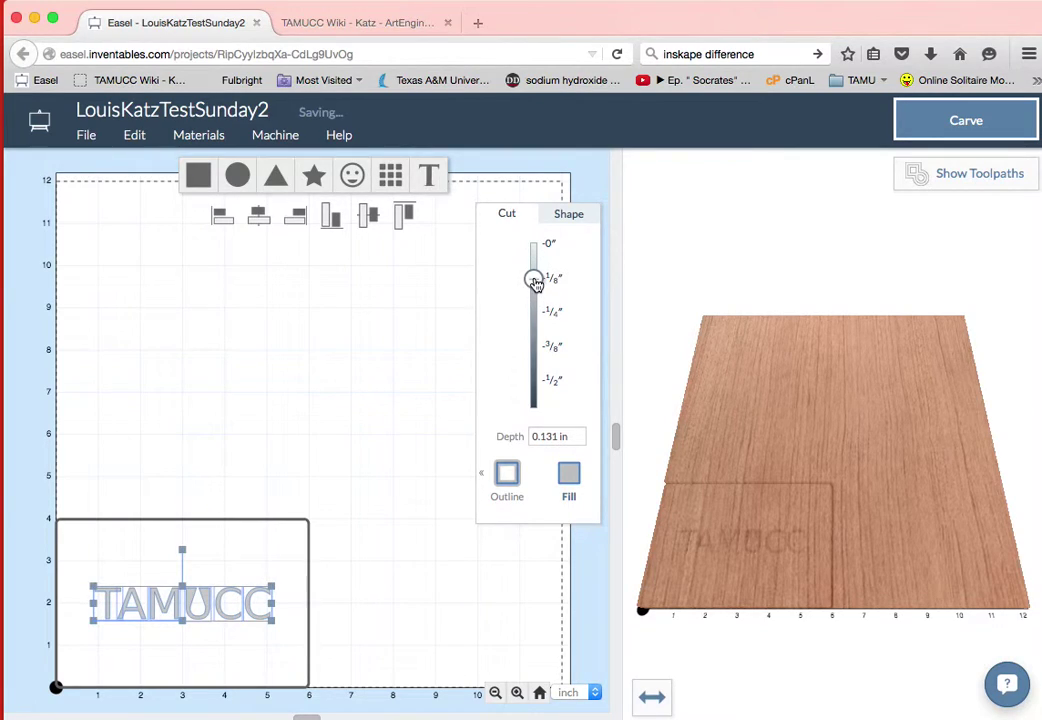
left_click(316, 390)
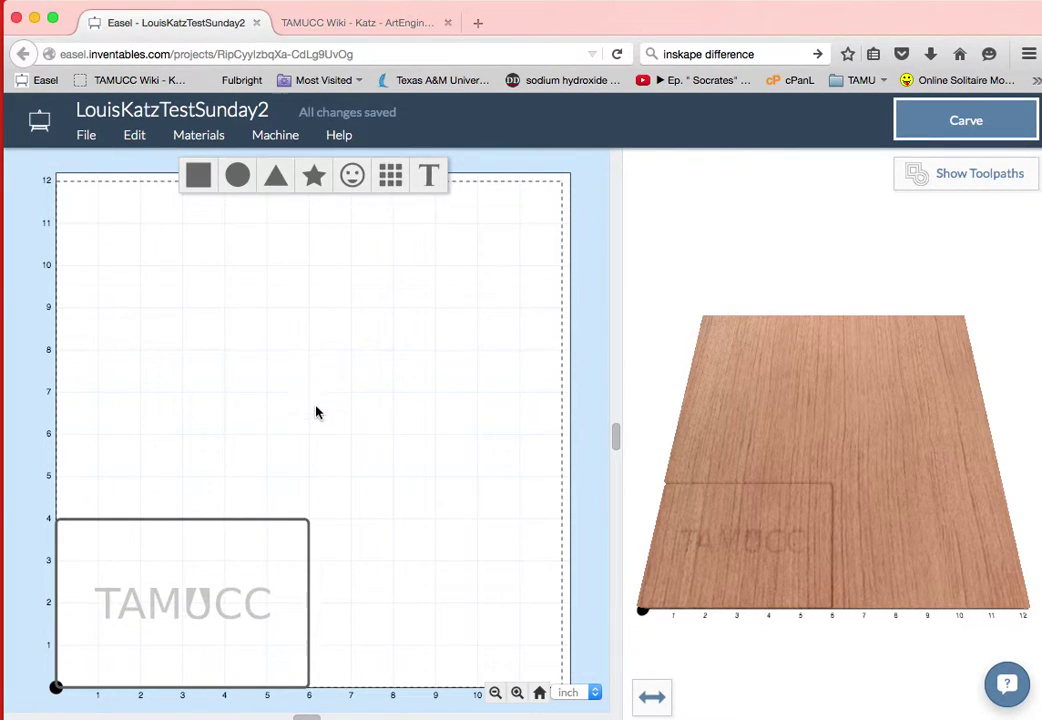
Make the box a 0.381 in deep filled pocket and tilt the 3D preview to inspect it
left_click(279, 519)
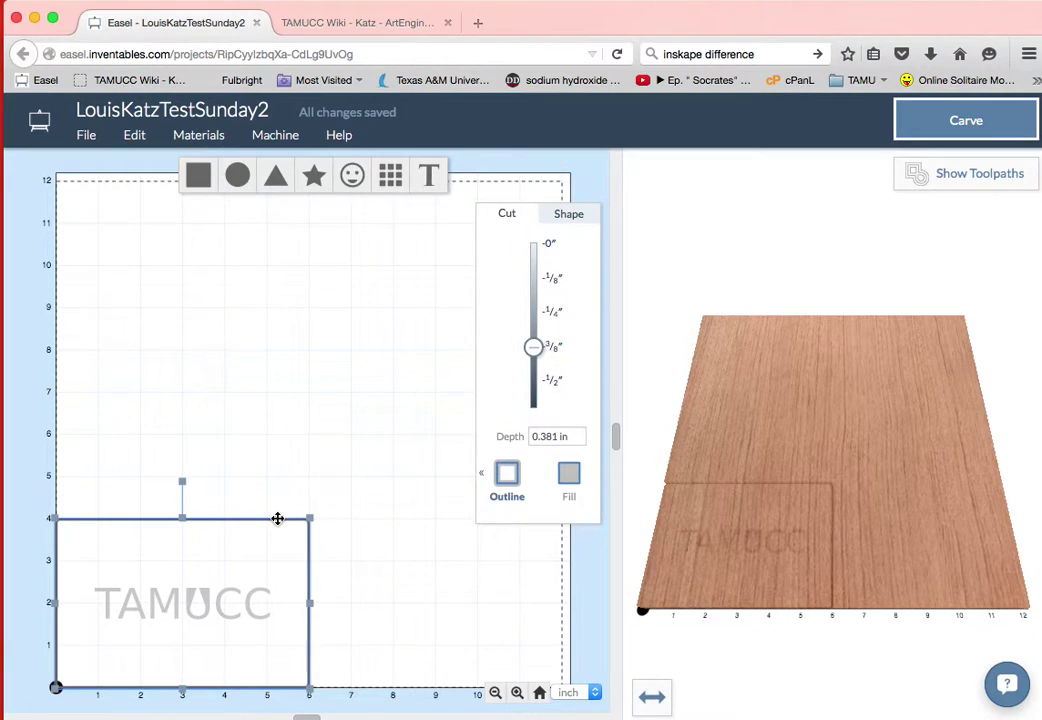
left_click(567, 476)
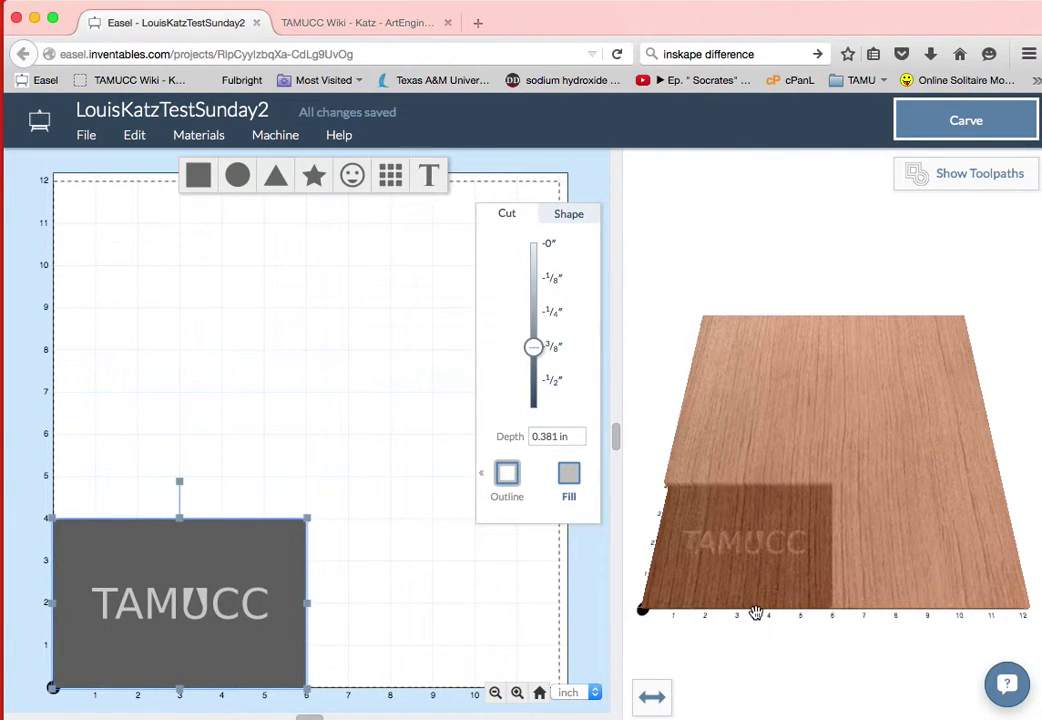
left_click_drag(756, 612, 795, 603)
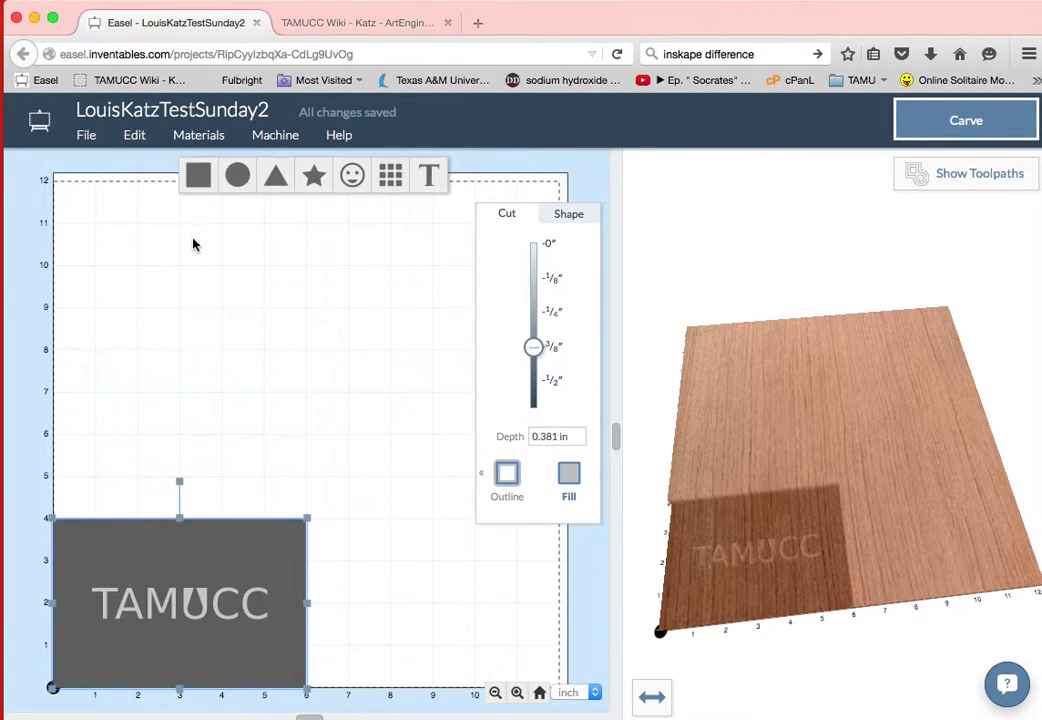
left_click(201, 140)
left_click(195, 136)
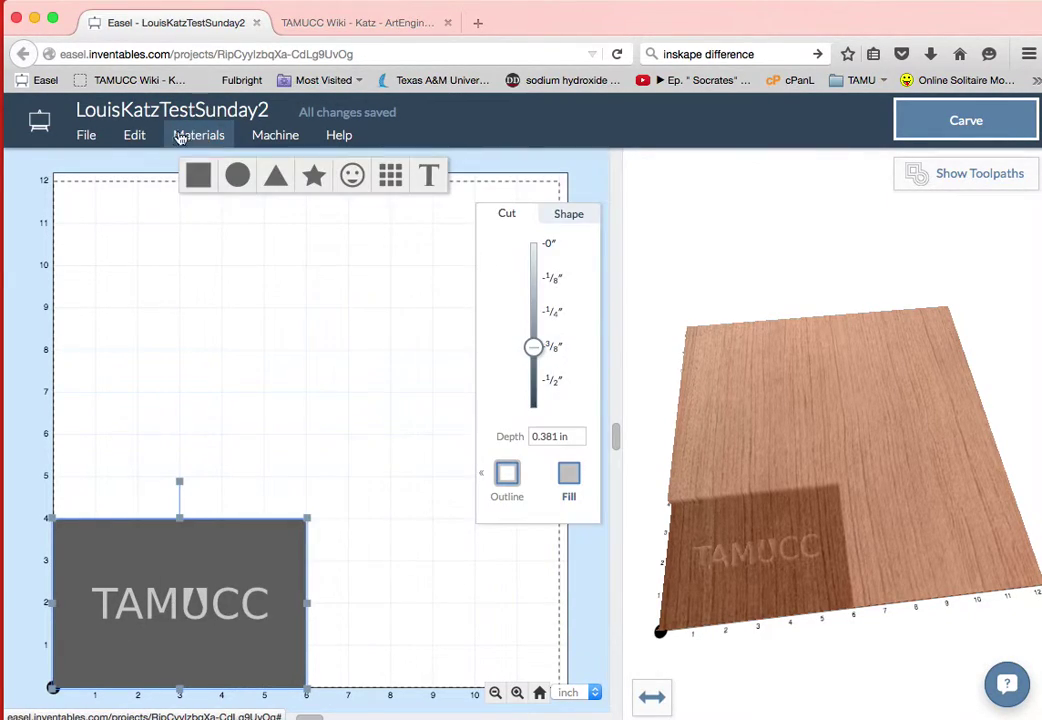
left_click(136, 137)
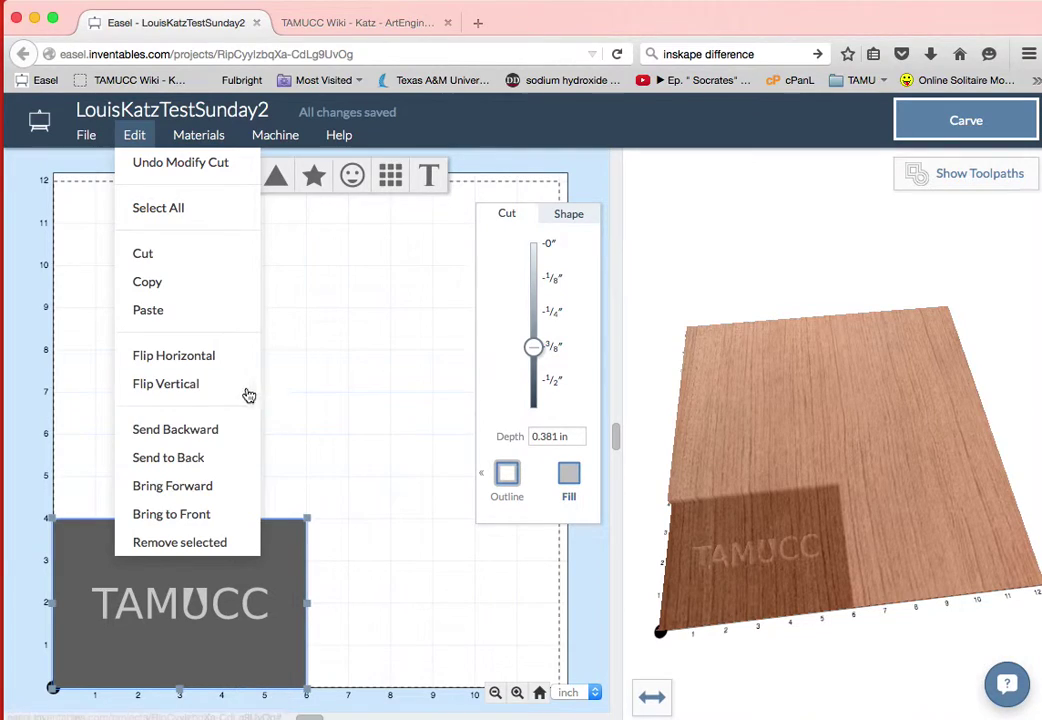
left_click(168, 485)
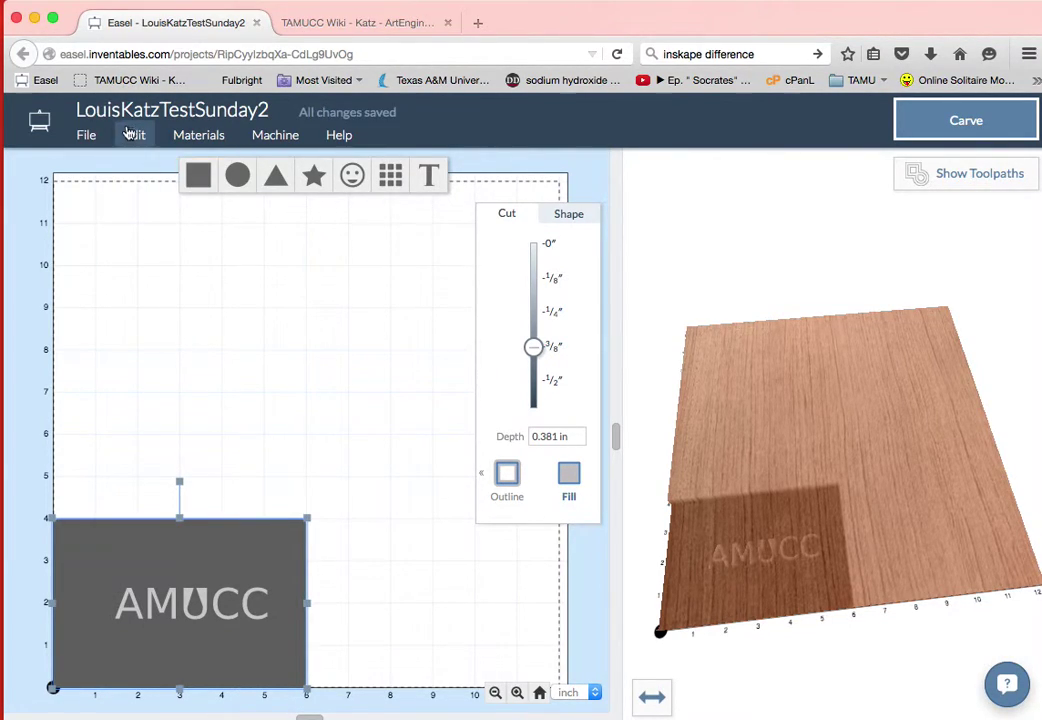
left_click(130, 134)
left_click(170, 485)
left_click(134, 135)
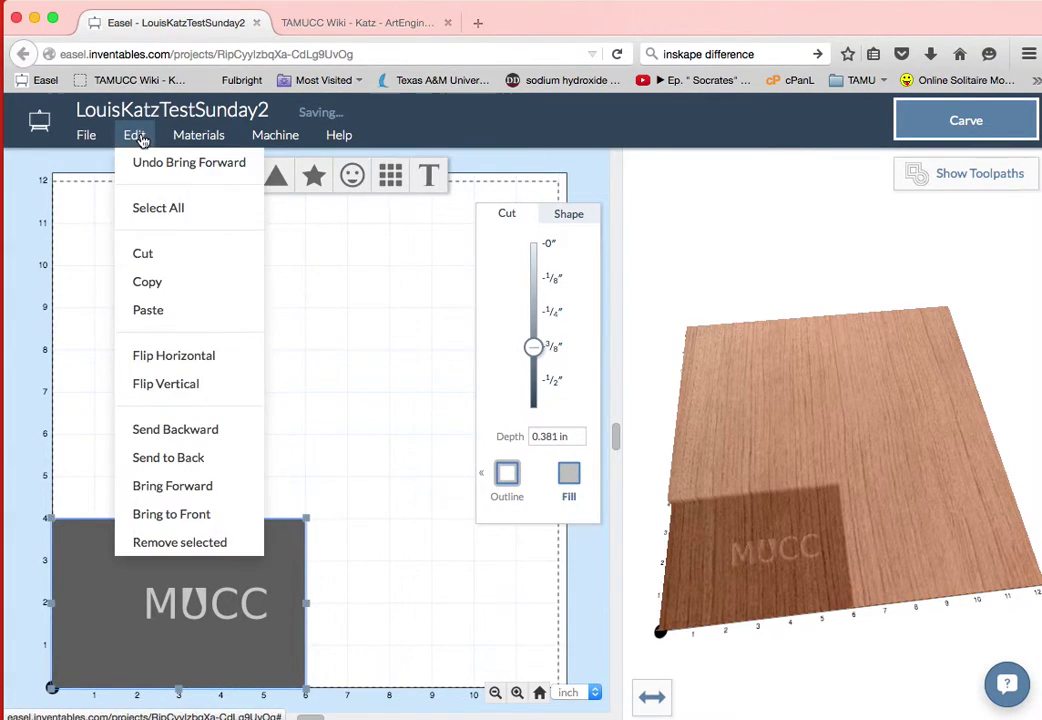
left_click(170, 514)
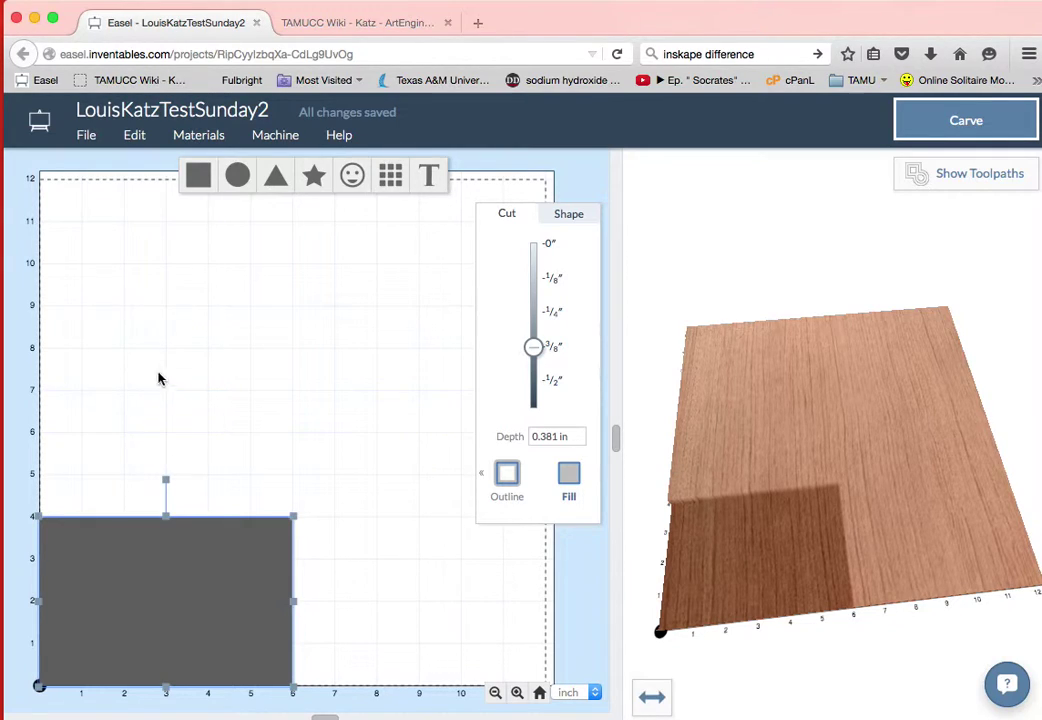
left_click(139, 137)
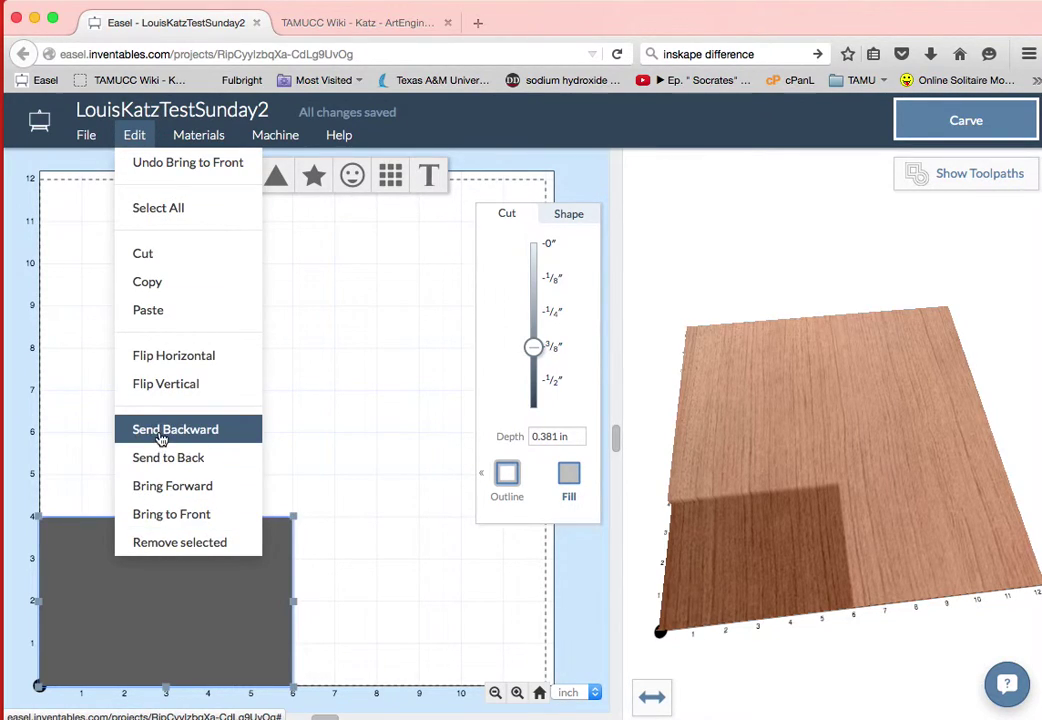
left_click(140, 458)
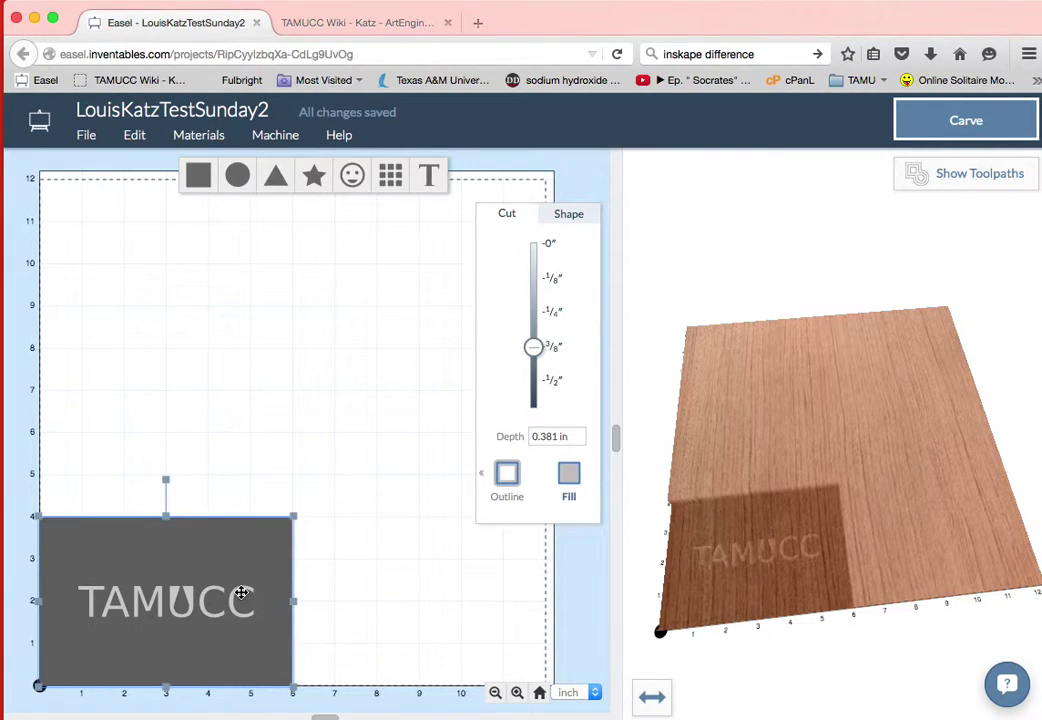
Select the U, both Cs and the surrounding box, and change them to inside outline cuts at 0.381 in
left_click(365, 542)
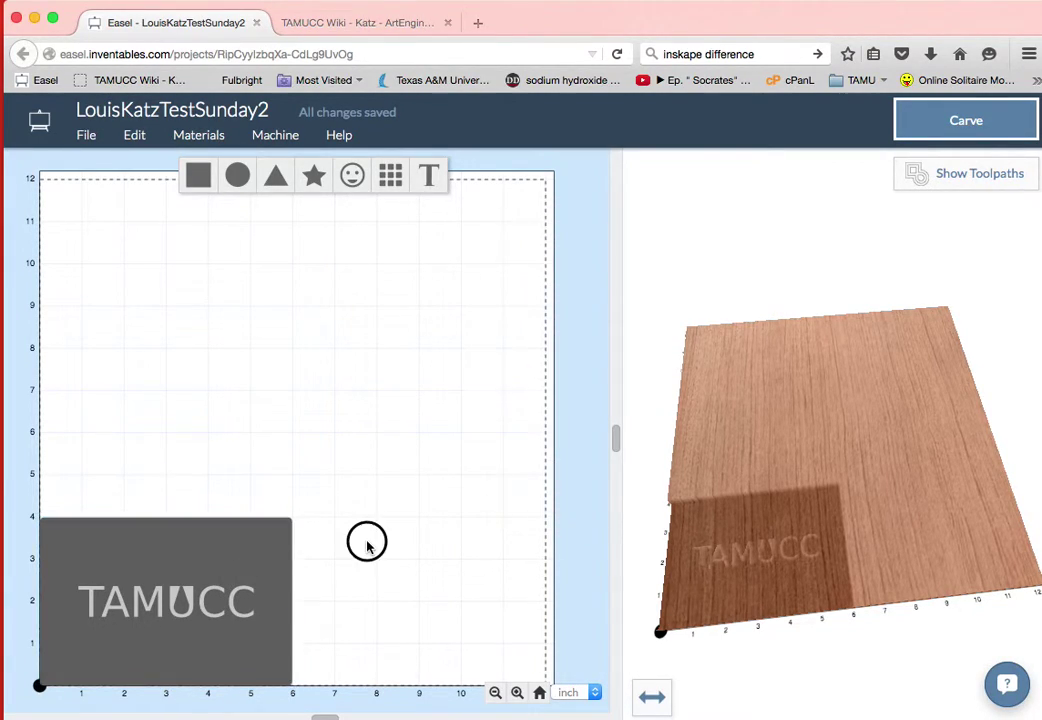
left_click(244, 600)
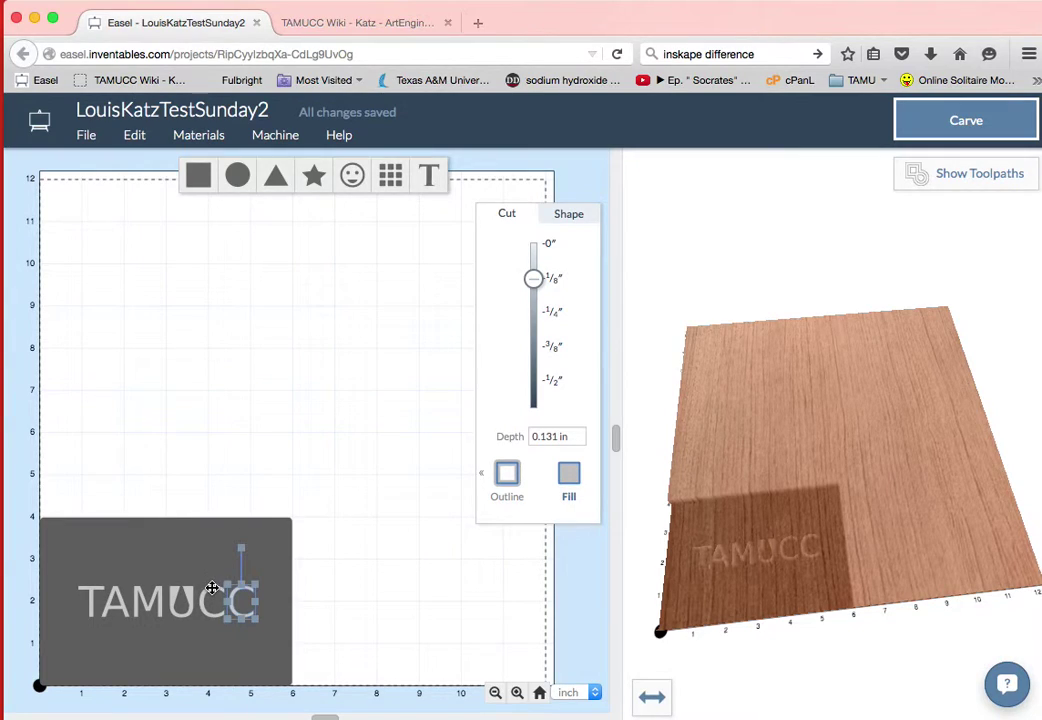
left_click(212, 590, "shift")
left_click(173, 593, "shift")
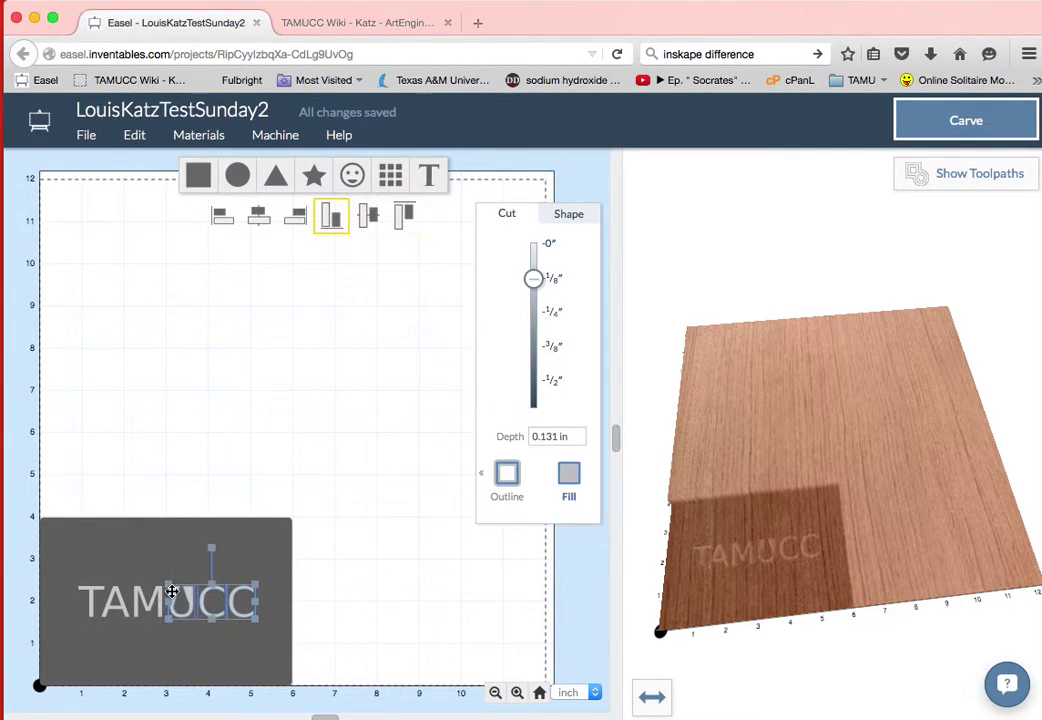
left_click(251, 568)
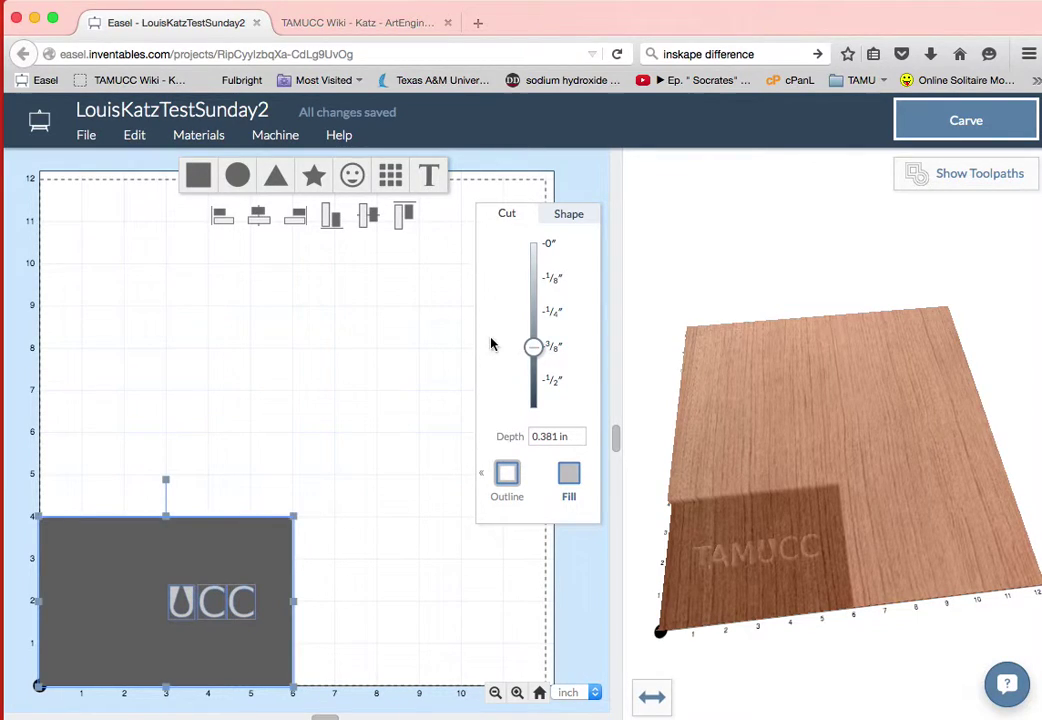
left_click(507, 478)
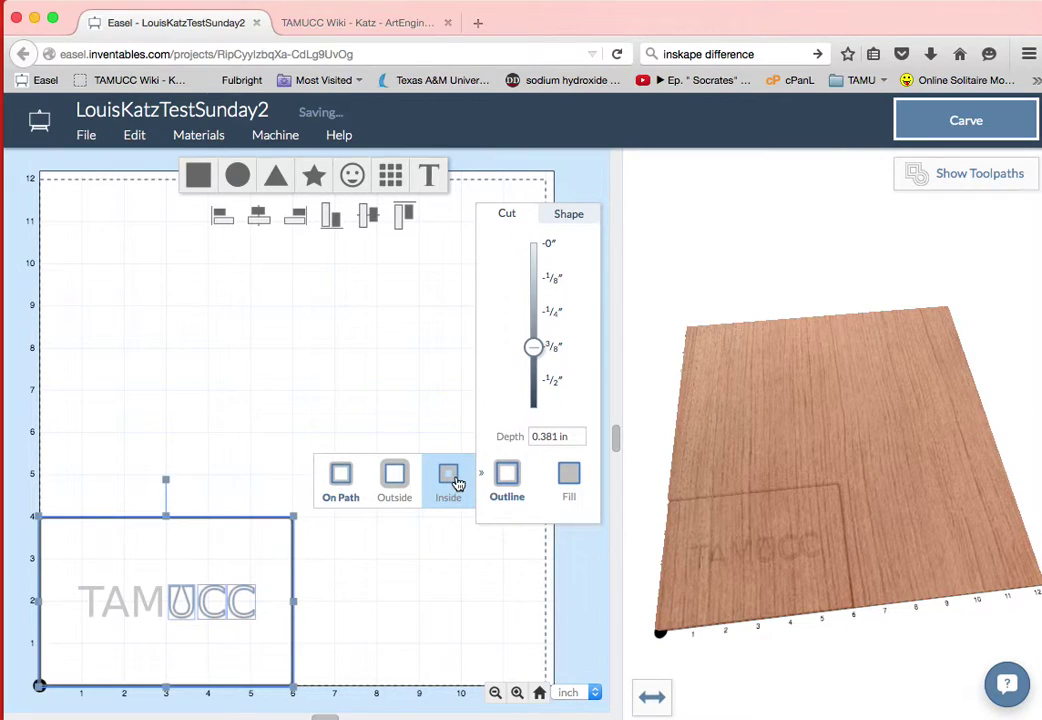
left_click(452, 480)
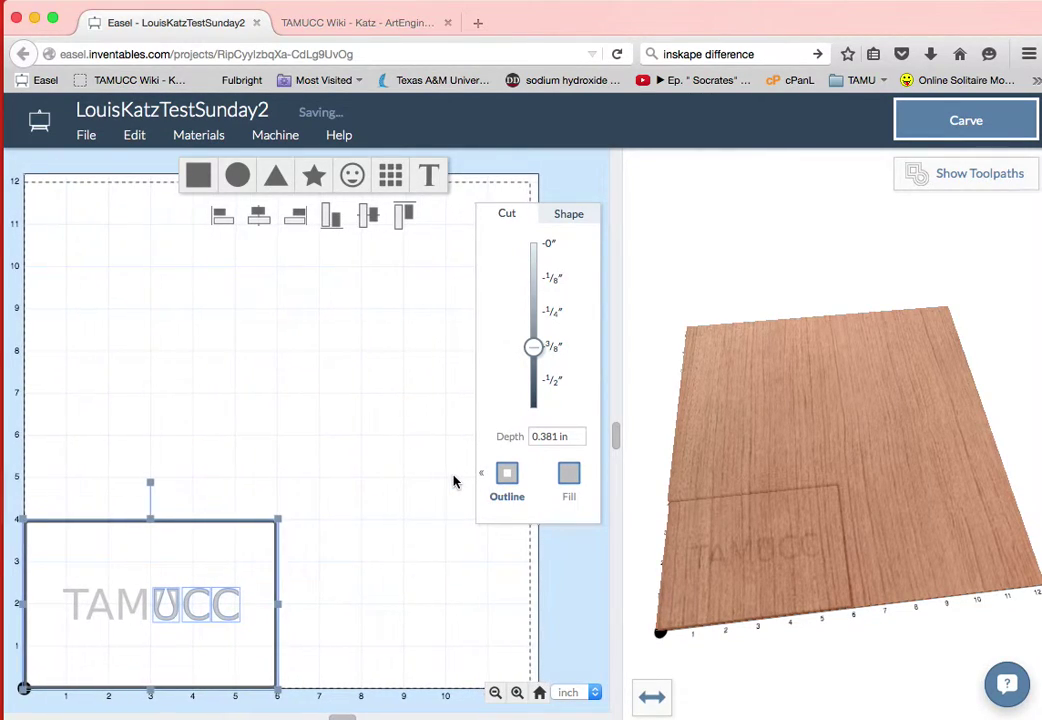
left_click(456, 623)
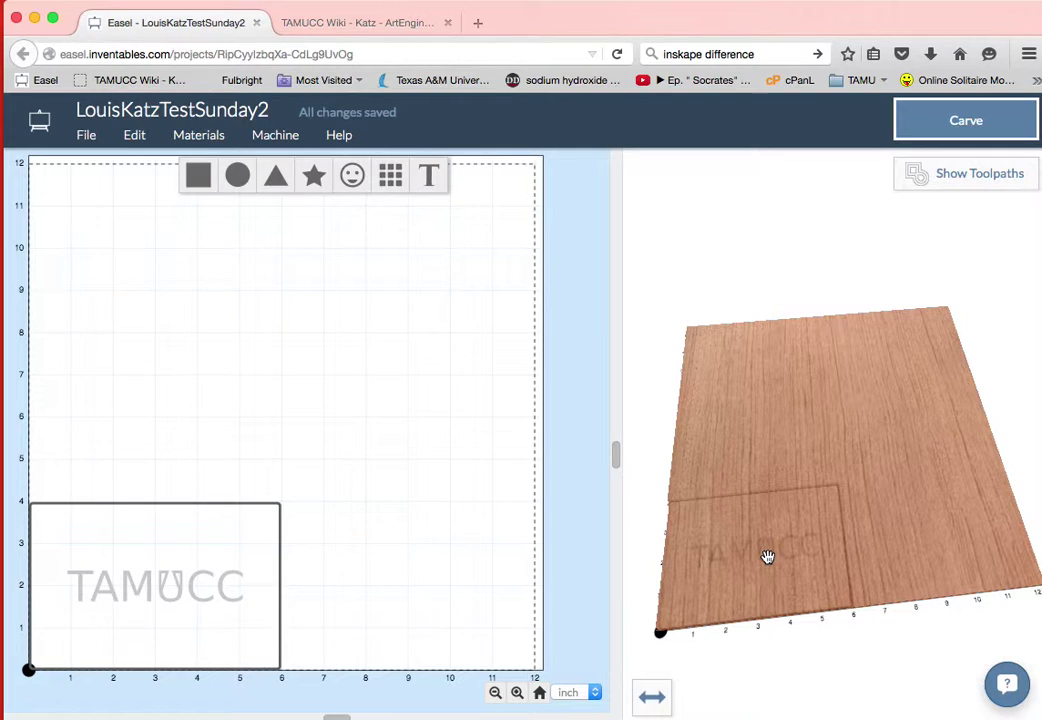
Zoom in and rotate the 3D preview to inspect the carved letters, then place the Photo Booth window over the page
scroll(765, 557, "up", 10)
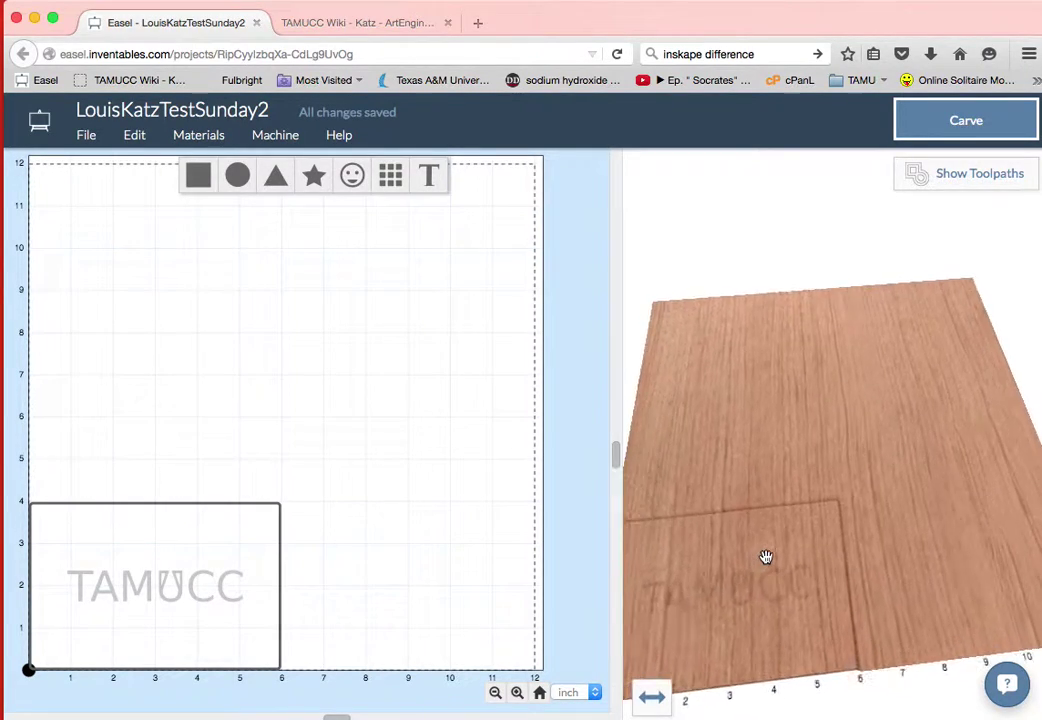
left_click_drag(733, 635, 870, 440)
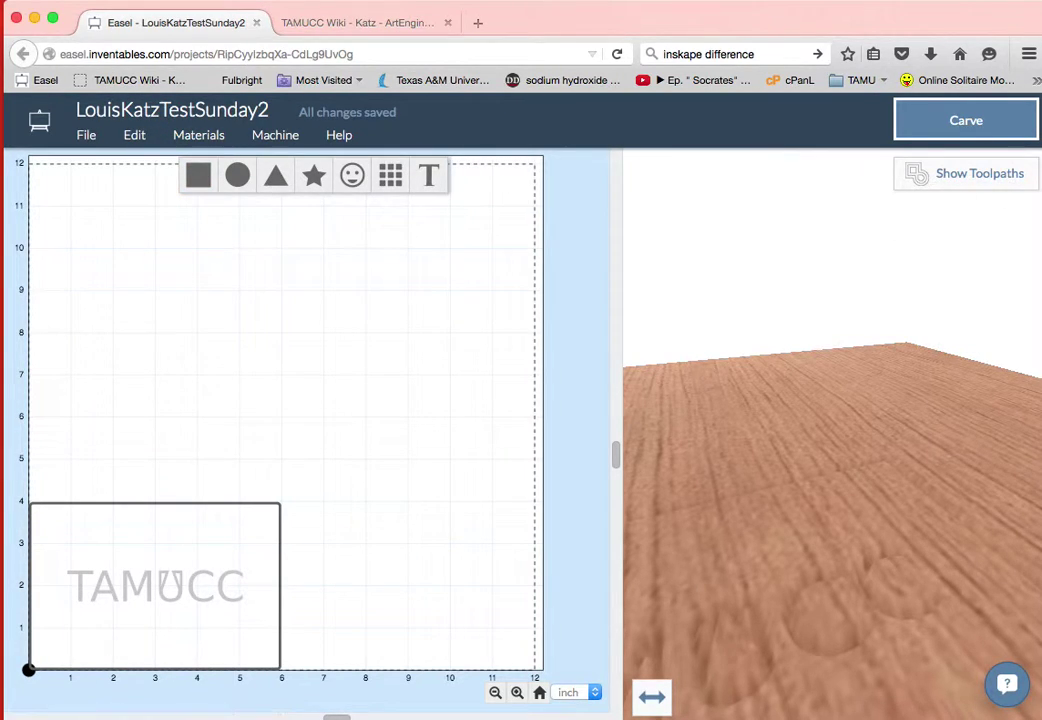
left_click_drag(1030, 100, 422, 213)
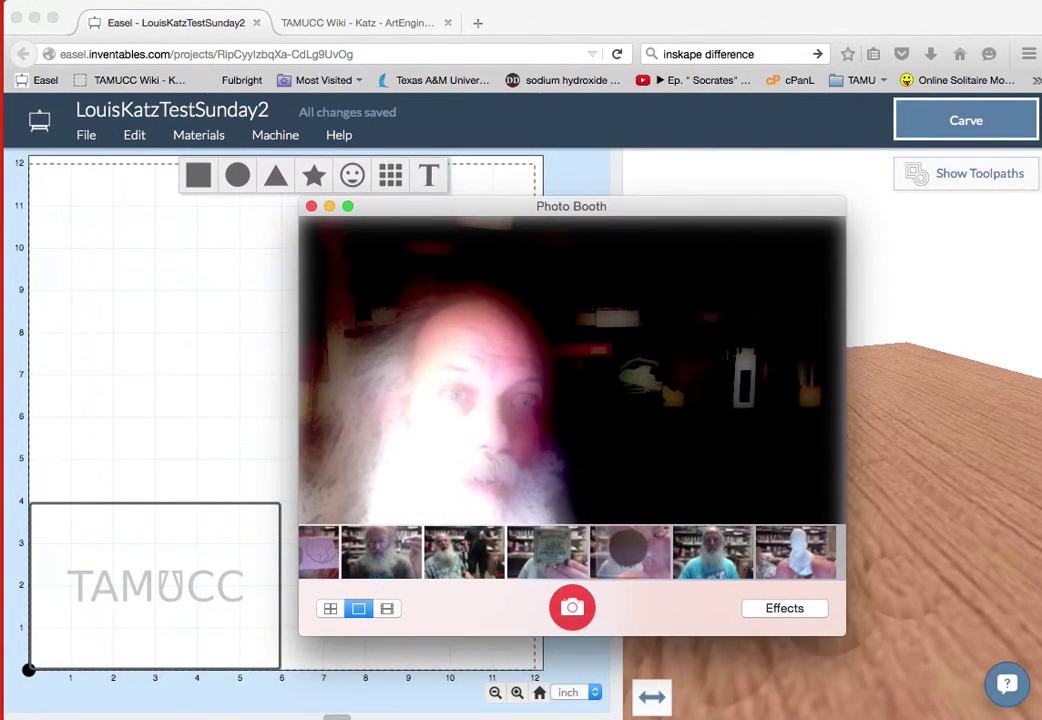